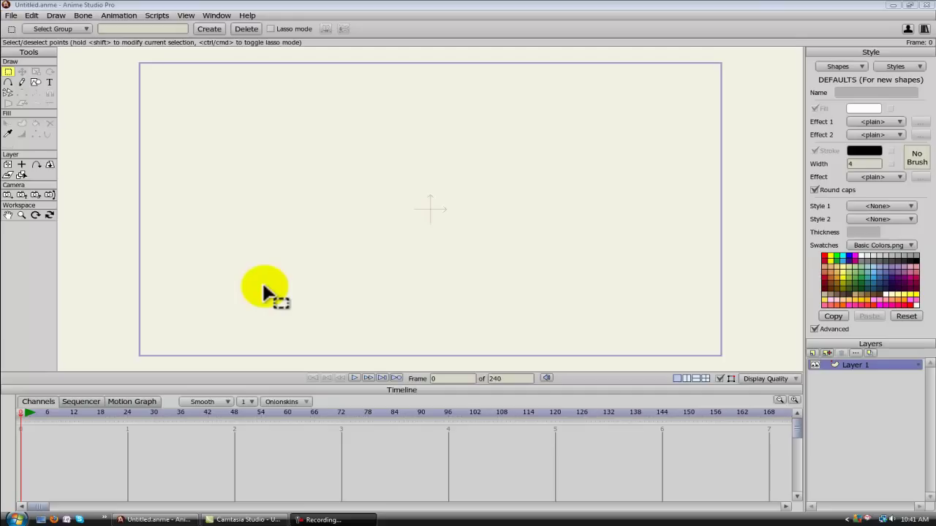
- Draw a tall rectangle in the canvas centre with fill colour 2BC6ED
{"action": "left_click", "coordinate": [36, 82]}
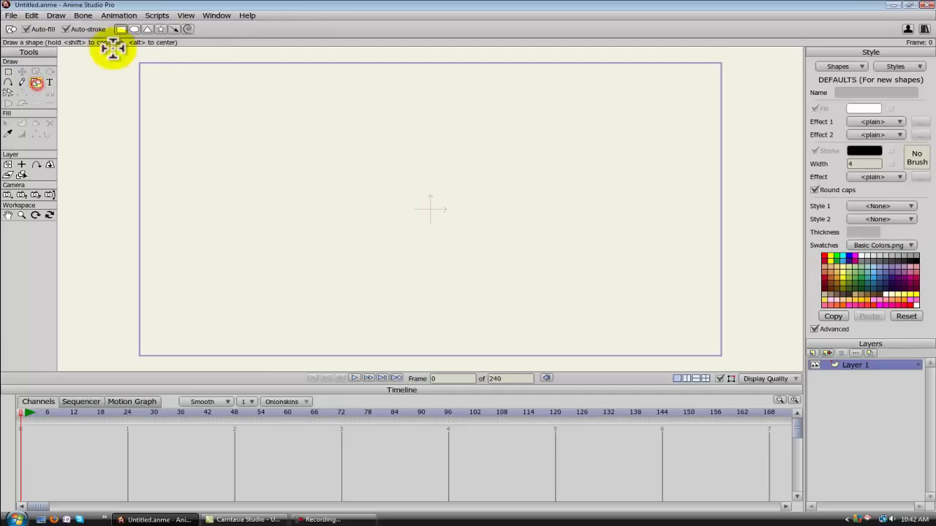
{"action": "left_click", "coordinate": [867, 110]}
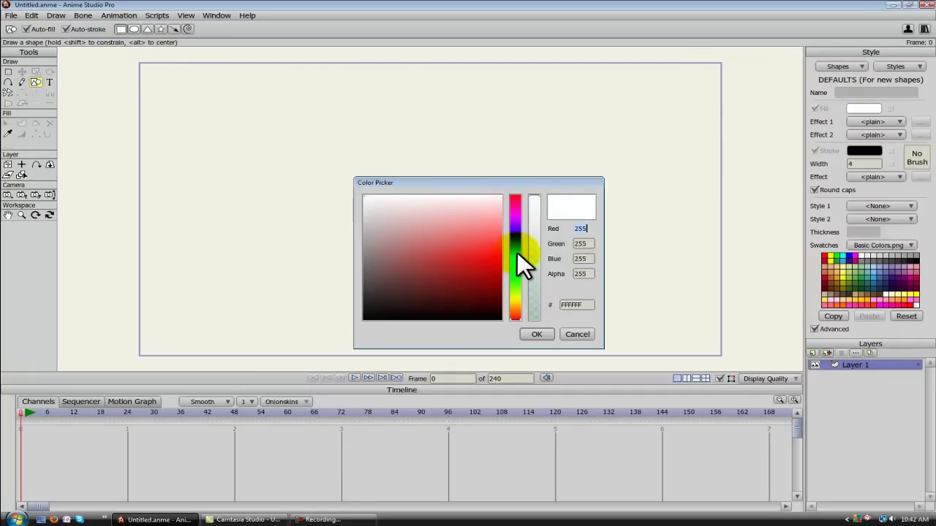
{"action": "left_click", "coordinate": [516, 253]}
{"action": "left_click", "coordinate": [455, 252]}
{"action": "left_click", "coordinate": [479, 250]}
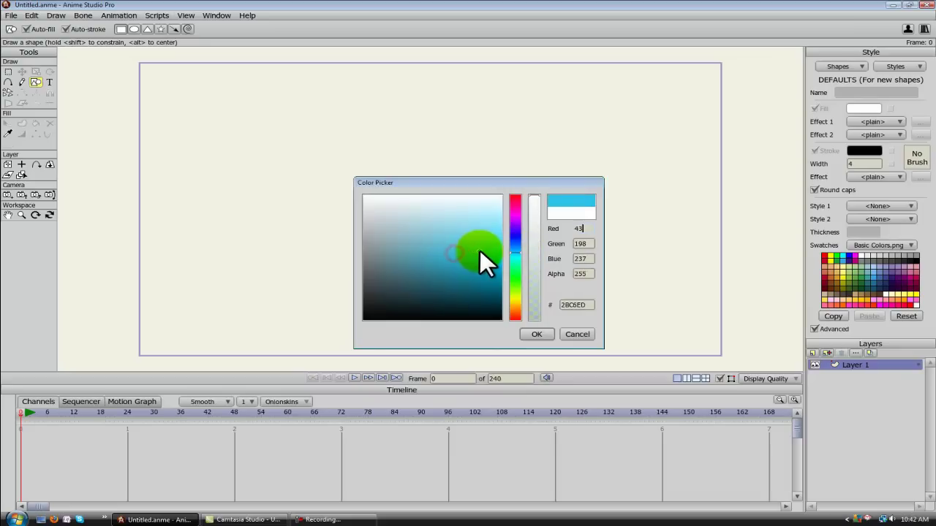
{"action": "left_click", "coordinate": [537, 334]}
{"action": "mouse_move", "coordinate": [380, 83]}
{"action": "left_mouse_down"}
{"action": "mouse_move", "coordinate": [403, 205]}
{"action": "mouse_move", "coordinate": [449, 329]}
{"action": "left_mouse_up"}
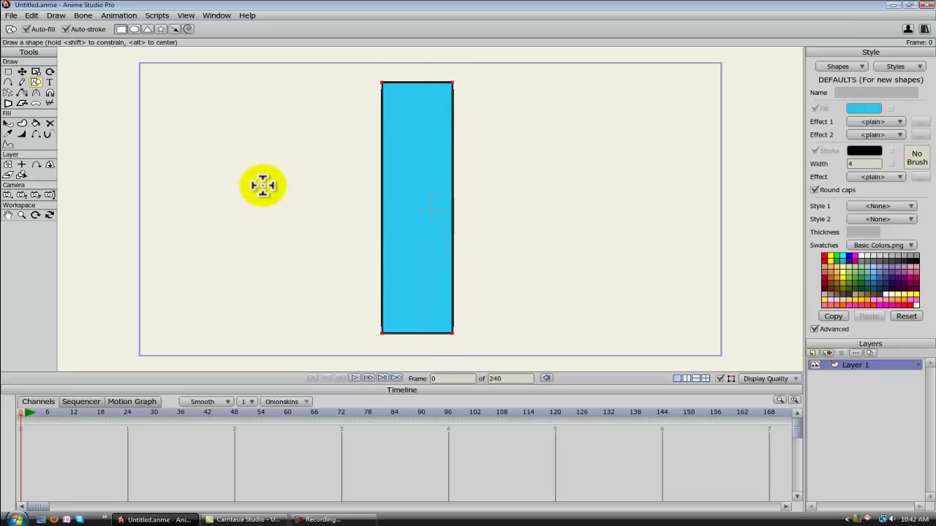
- Add three extra points along each long edge of the rectangle
{"action": "scroll", "coordinate": [264, 182], "scroll_direction": "down", "scroll_amount": 2}
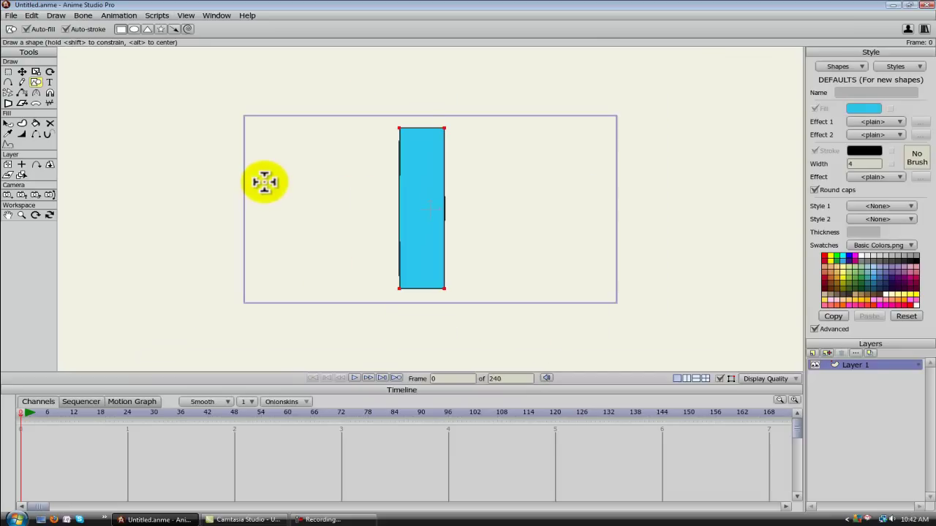
{"action": "left_click", "coordinate": [8, 83]}
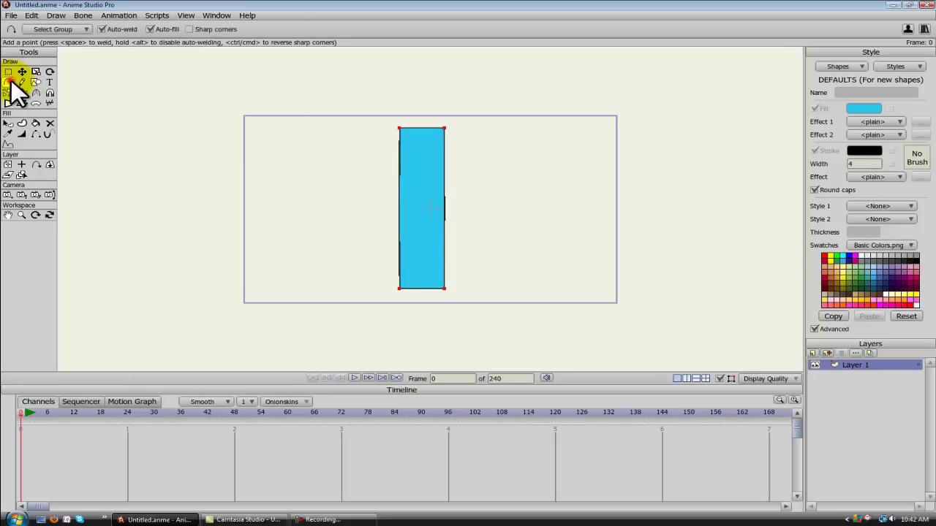
{"action": "left_click", "coordinate": [400, 177]}
{"action": "left_click", "coordinate": [445, 174]}
{"action": "left_click", "coordinate": [444, 223]}
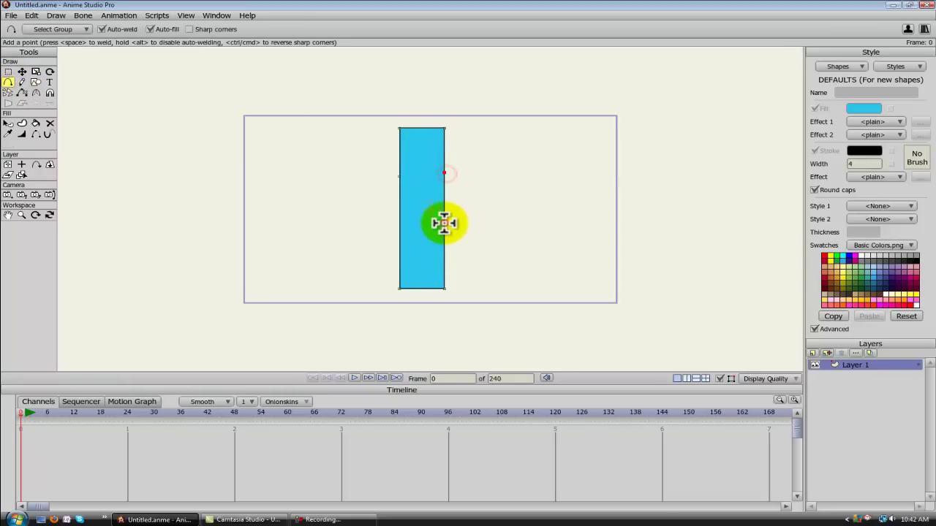
{"action": "left_click", "coordinate": [398, 226]}
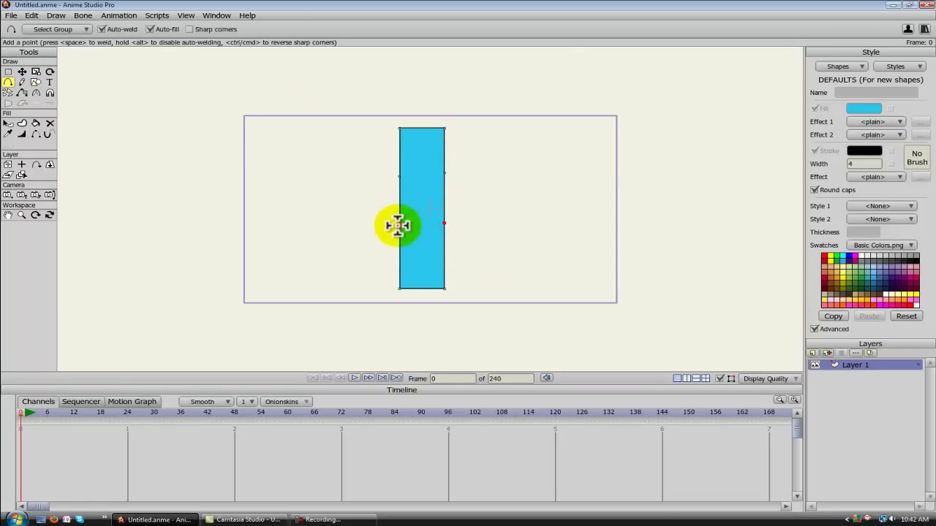
{"action": "left_click", "coordinate": [444, 256]}
{"action": "left_click", "coordinate": [399, 256]}
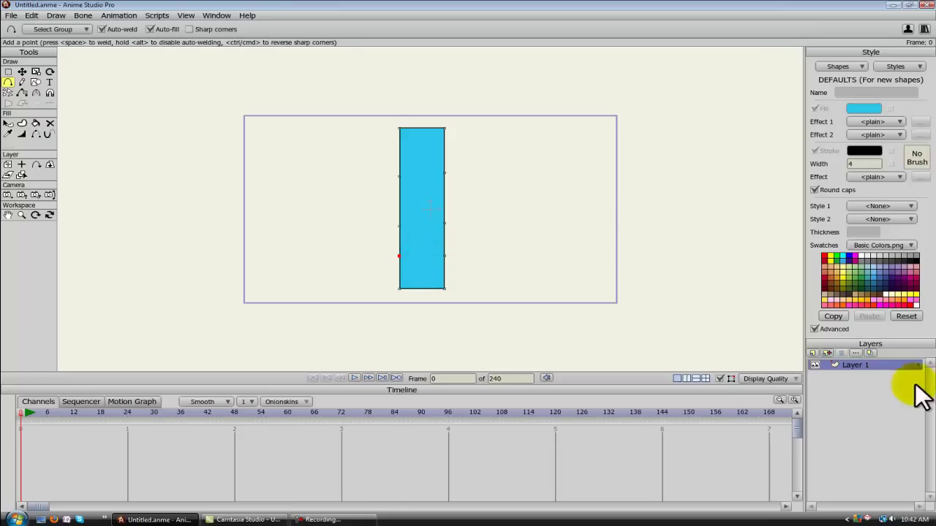
- Create a new bone layer, Layer 2, and nest Layer 1 inside it
{"action": "left_click", "coordinate": [822, 353]}
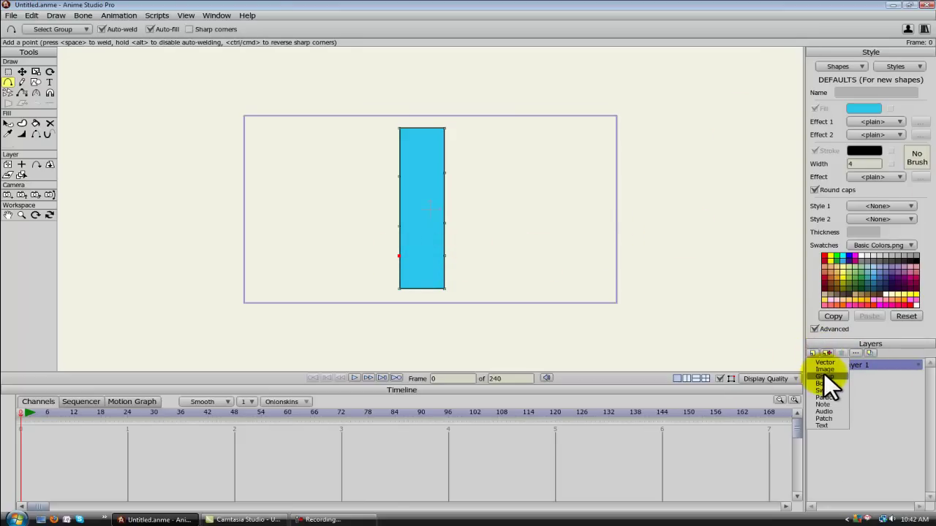
{"action": "left_click", "coordinate": [830, 382]}
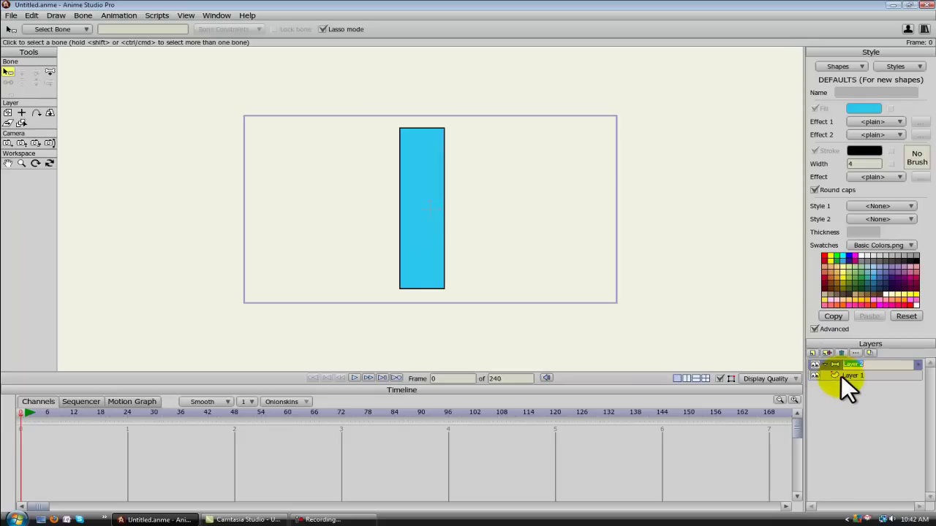
{"action": "left_click", "coordinate": [866, 376]}
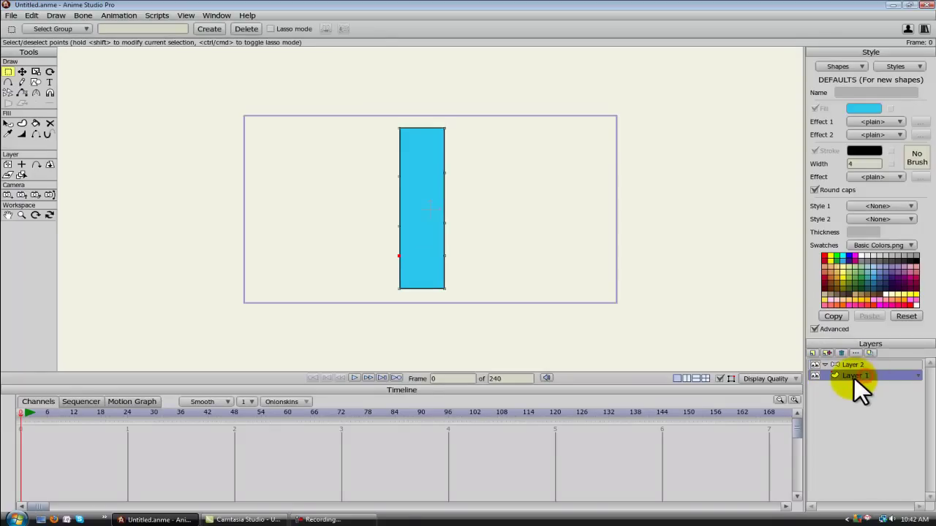
{"action": "left_click_drag", "start_coordinate": [854, 375], "coordinate": [854, 366]}
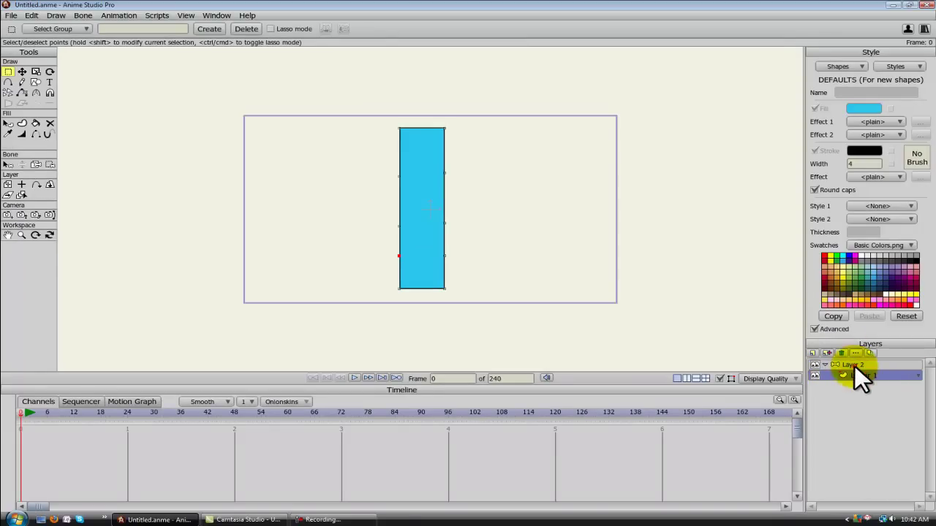
{"action": "left_click", "coordinate": [855, 365]}
- Draw two bones down the rectangle and set their strength to 0.8656
{"action": "left_click", "coordinate": [50, 70]}
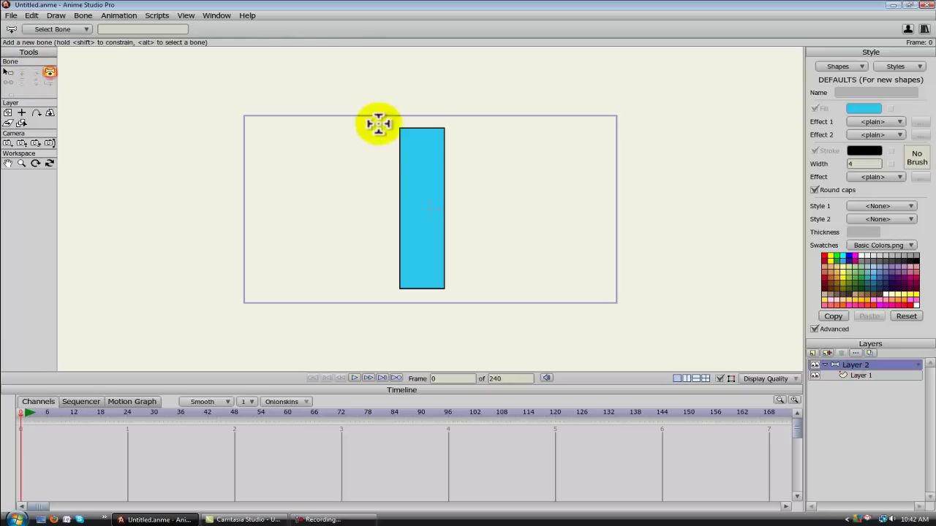
{"action": "left_click_drag", "start_coordinate": [418, 137], "coordinate": [422, 283]}
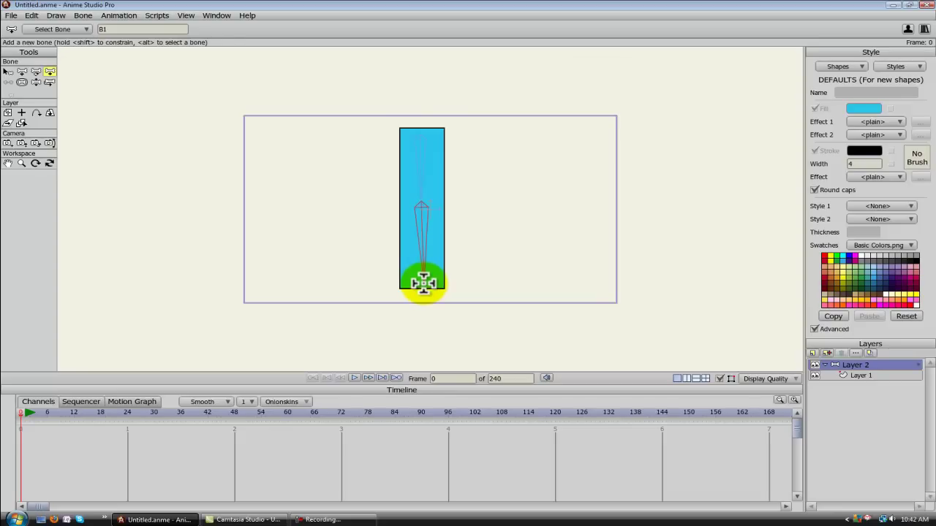
{"action": "left_click", "coordinate": [22, 82]}
{"action": "left_click", "coordinate": [417, 157]}
{"action": "left_click_drag", "start_coordinate": [418, 164], "coordinate": [410, 164]}
{"action": "mouse_move", "coordinate": [422, 221]}
{"action": "left_mouse_down"}
{"action": "mouse_move", "coordinate": [406, 224]}
{"action": "mouse_move", "coordinate": [425, 226]}
{"action": "left_mouse_up"}
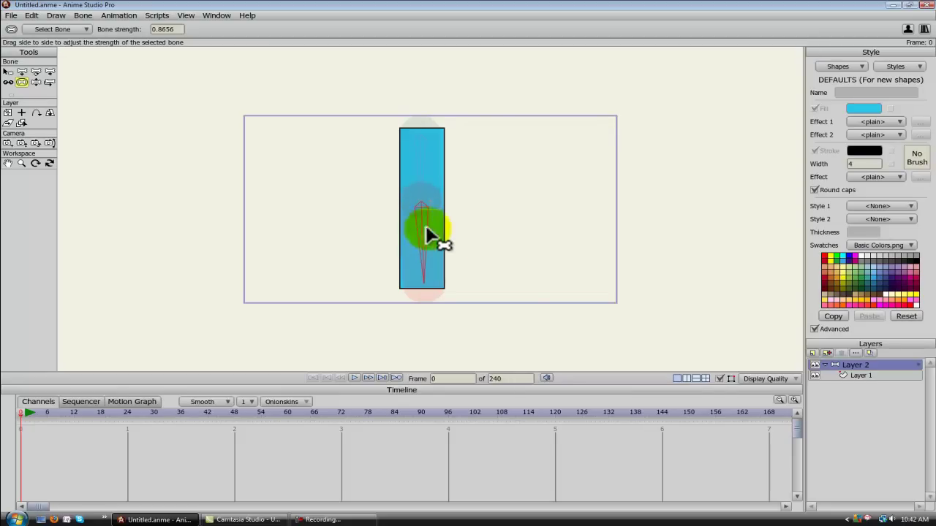
{"action": "left_click", "coordinate": [864, 376]}
- Open the Actions window filtered to smart bone actions
{"action": "left_click", "coordinate": [853, 362]}
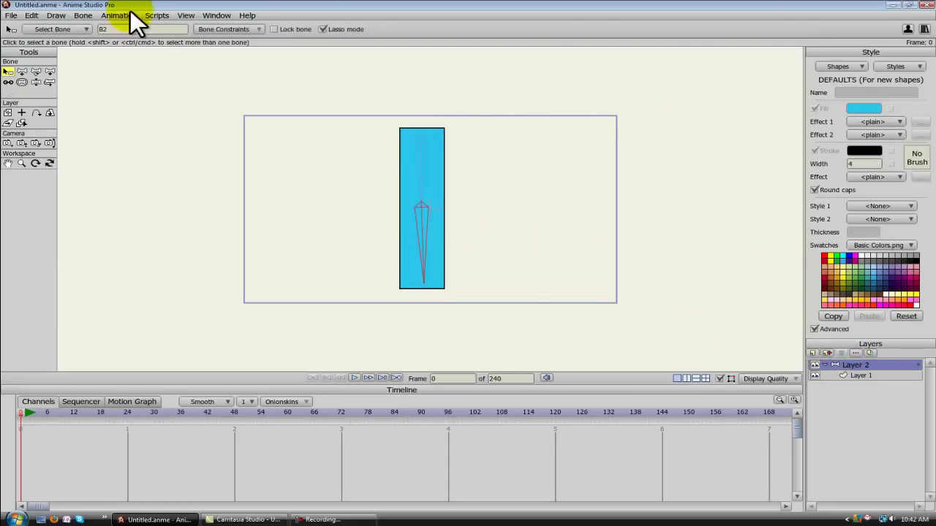
{"action": "left_click", "coordinate": [217, 16]}
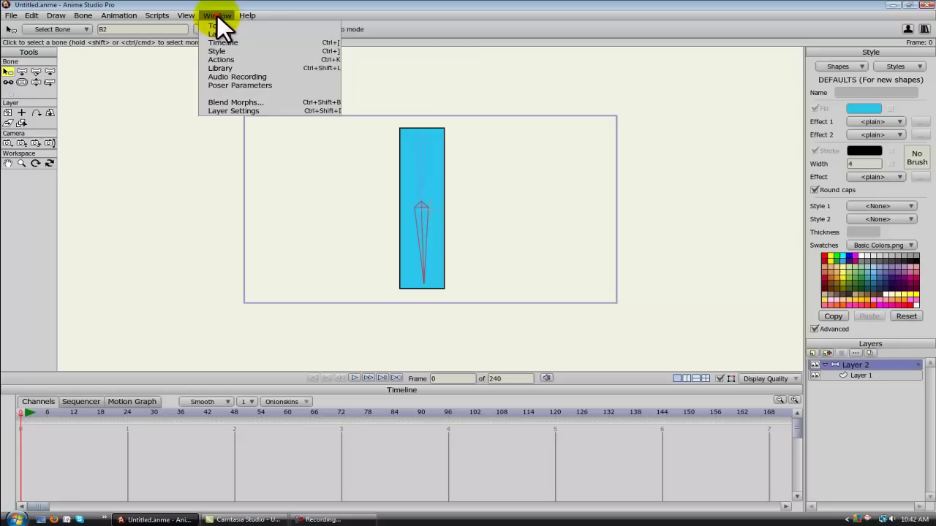
{"action": "left_click", "coordinate": [217, 60]}
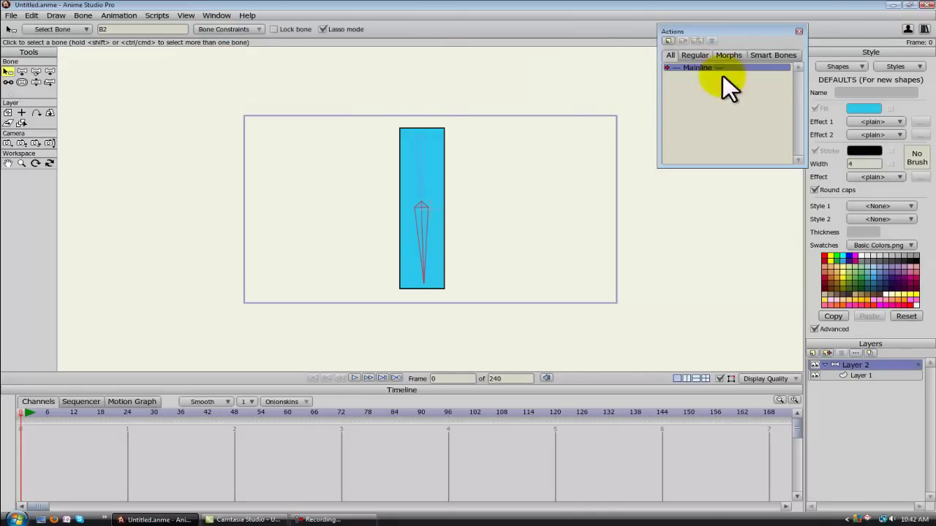
{"action": "left_click", "coordinate": [776, 55]}
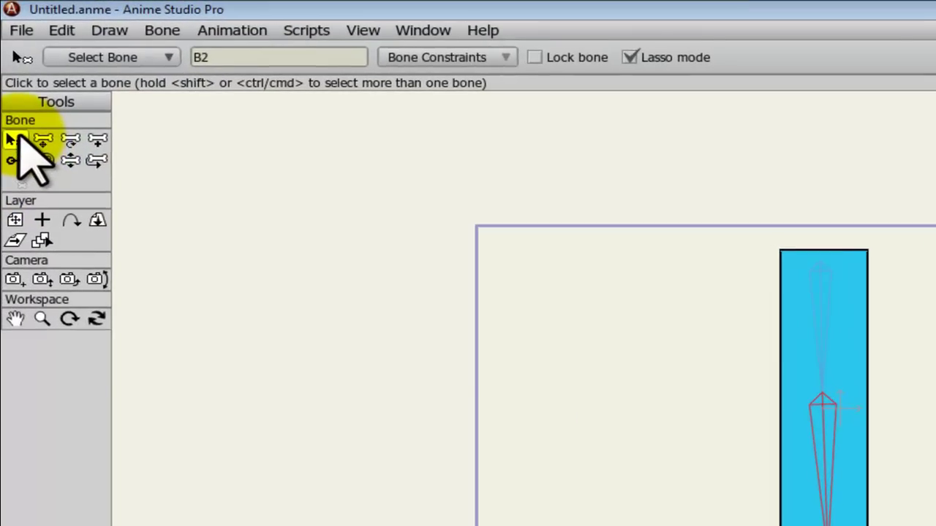
- Rename the upper bone B1 to 'upper arm', keeping the lower bone as B2
{"action": "left_click", "coordinate": [822, 321]}
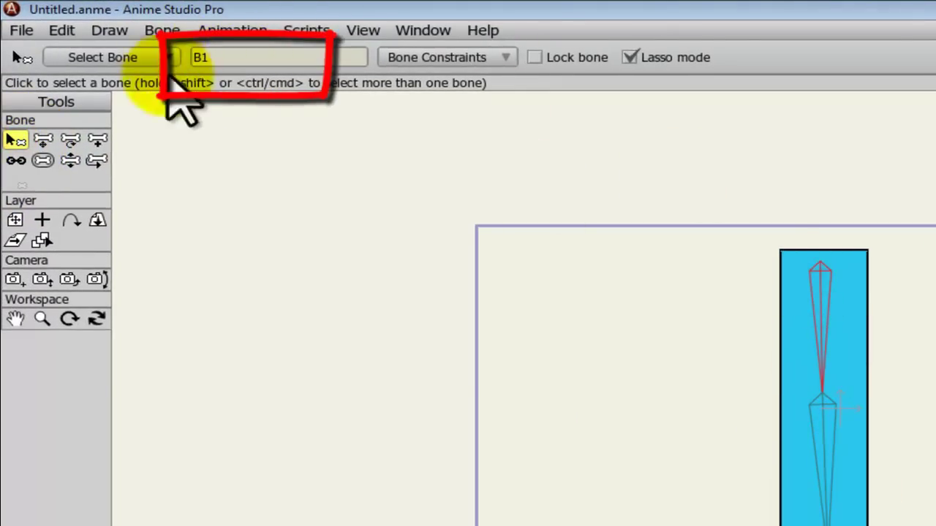
{"action": "left_click", "coordinate": [821, 435]}
{"action": "left_click", "coordinate": [819, 439]}
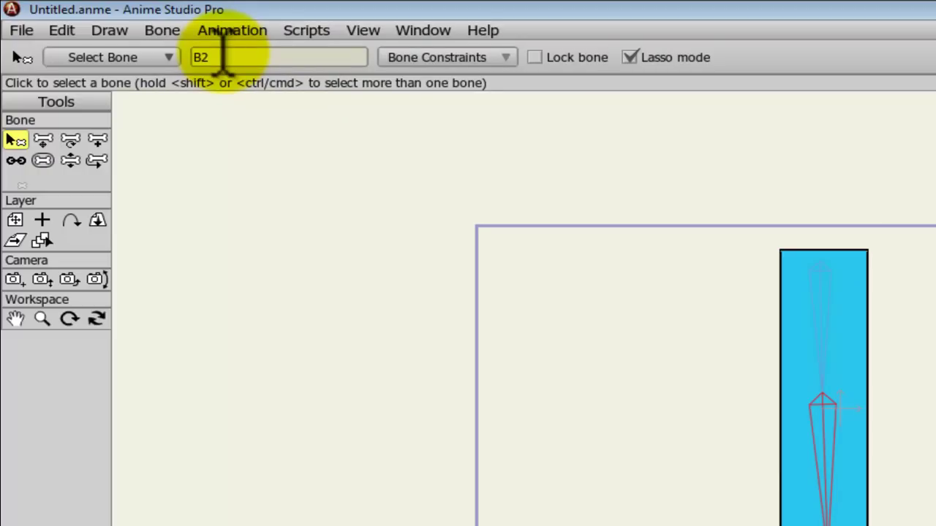
{"action": "double_click", "coordinate": [223, 55]}
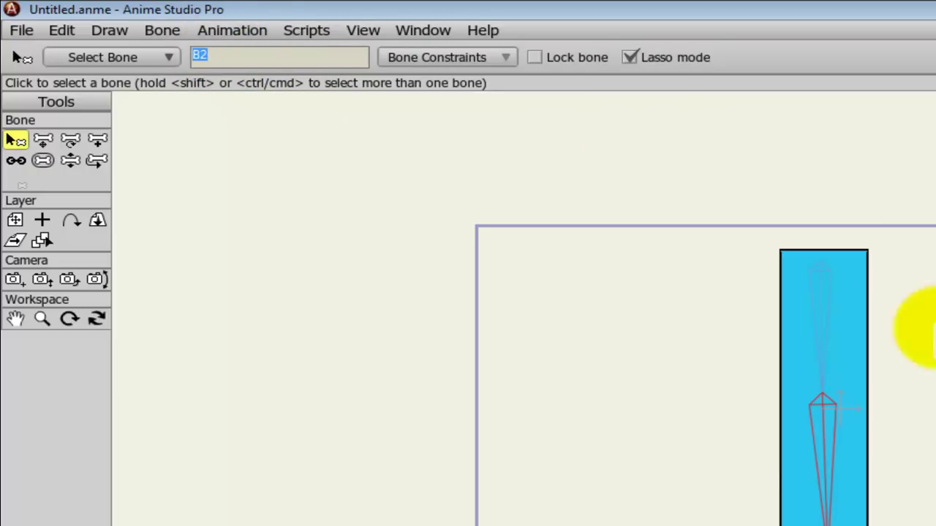
{"action": "left_click", "coordinate": [831, 292]}
{"action": "double_click", "coordinate": [225, 56]}
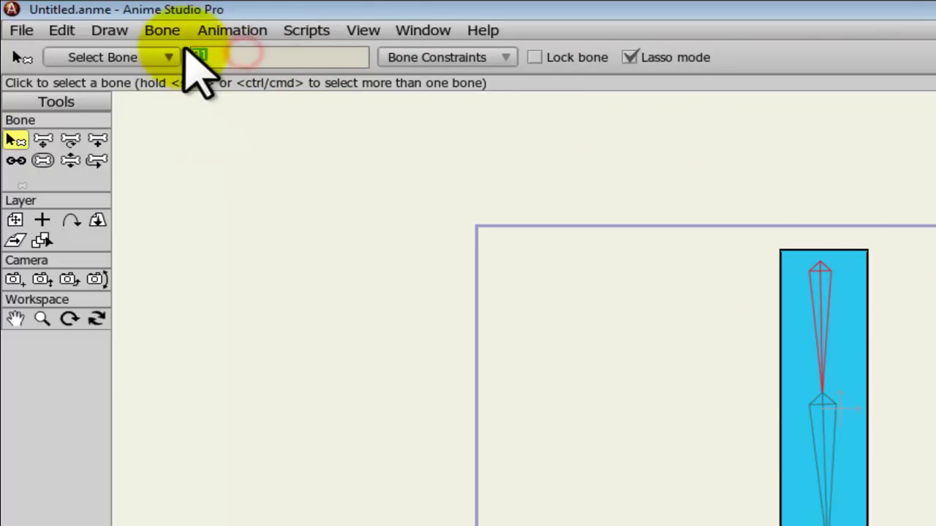
{"action": "type", "text": "upp"}
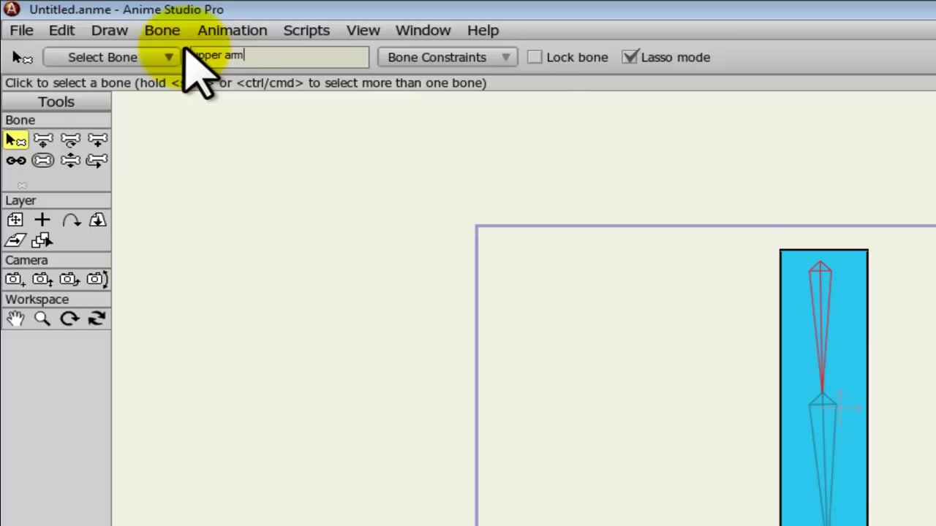
{"action": "type", "text": "er arm"}
{"action": "key", "text": "Return"}
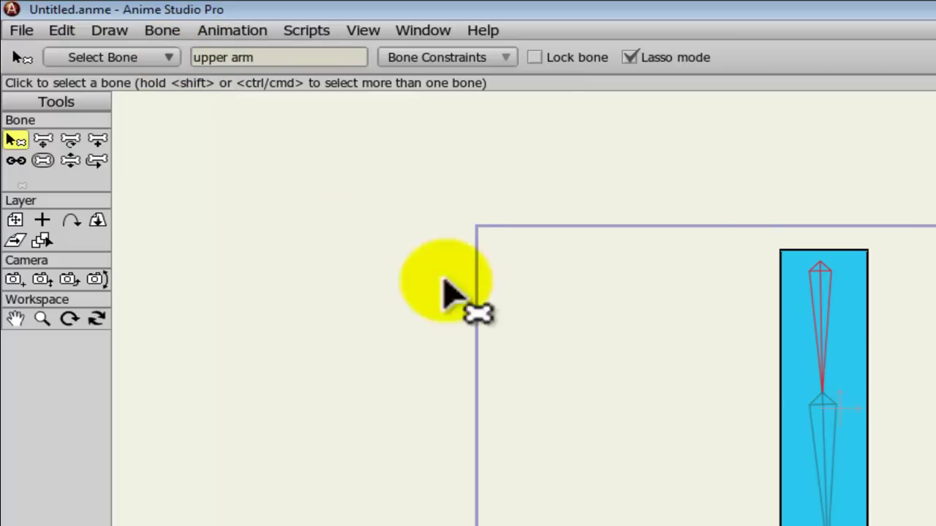
{"action": "left_click", "coordinate": [826, 442]}
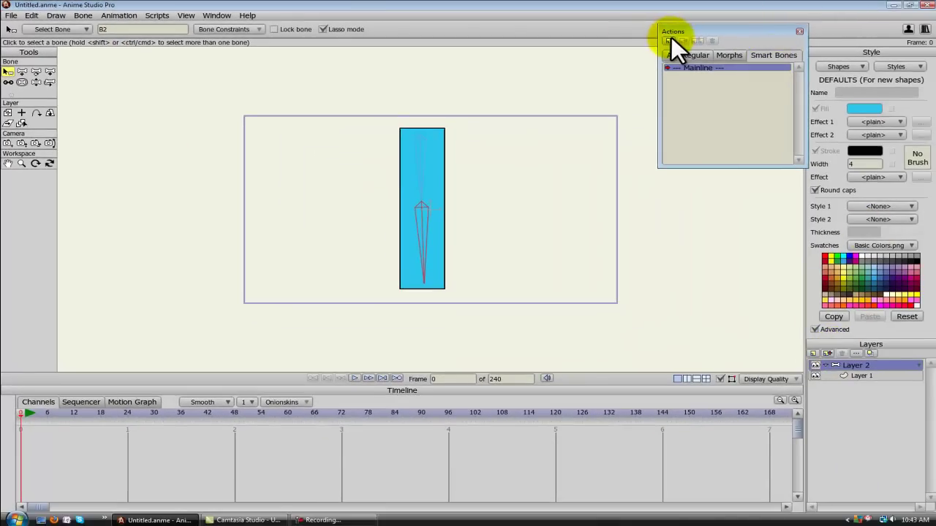
- Add a new action named B2 in the Actions window
{"action": "left_click", "coordinate": [670, 40]}
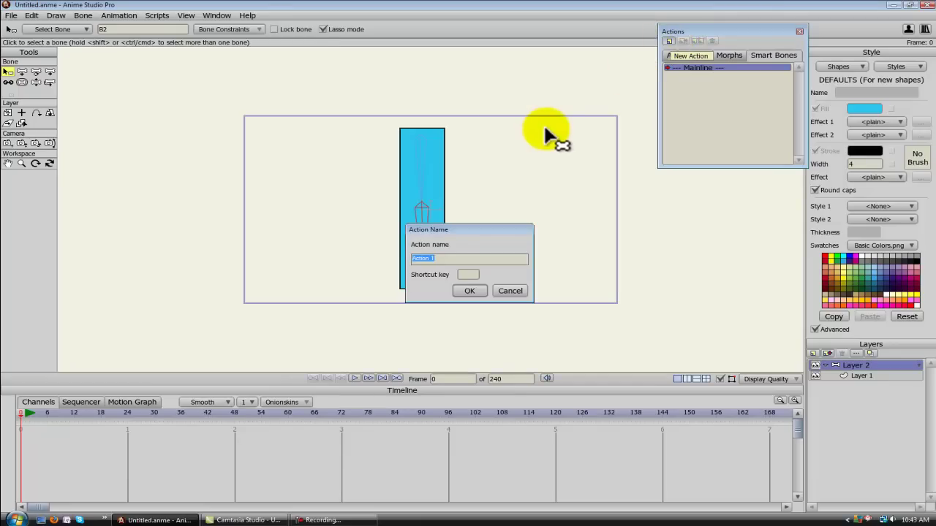
{"action": "type", "text": "B2"}
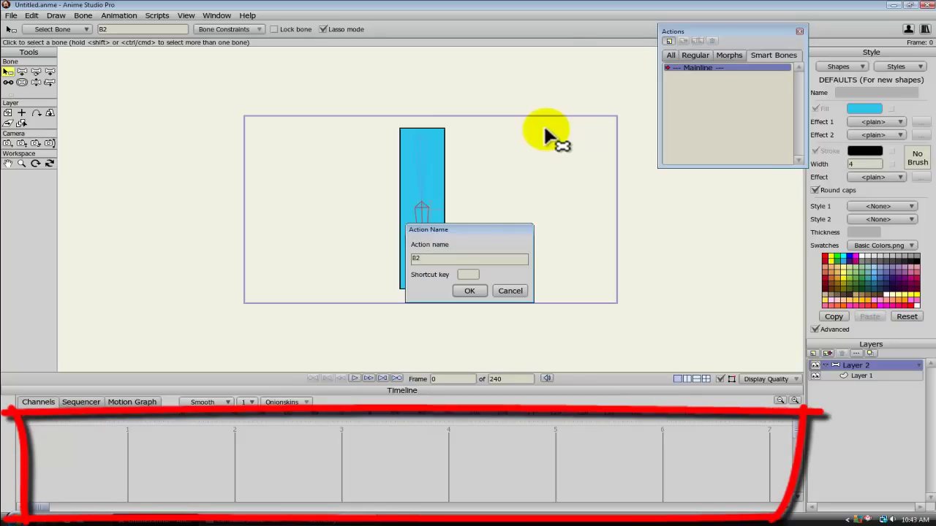
{"action": "key", "text": "Return"}
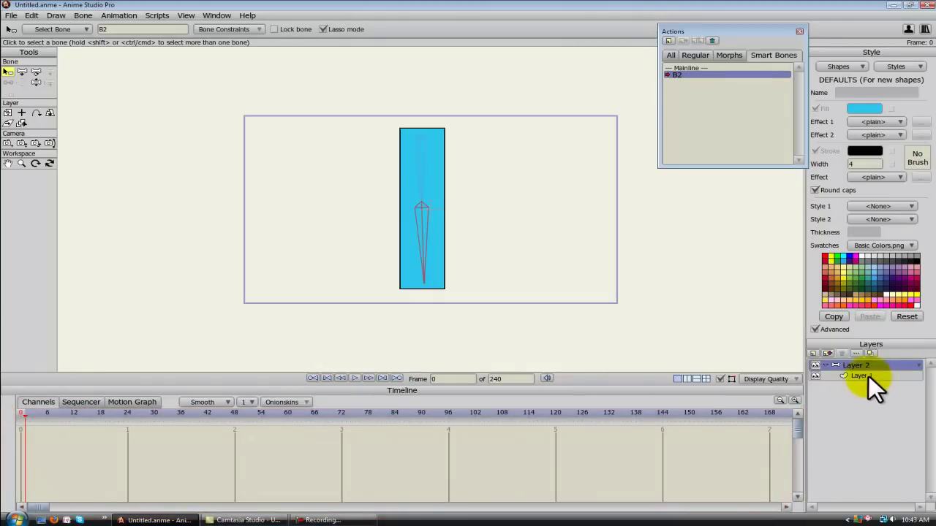
- Rotate bone B2 to about 92 degrees, bending the arm into an L
{"action": "left_click", "coordinate": [35, 72]}
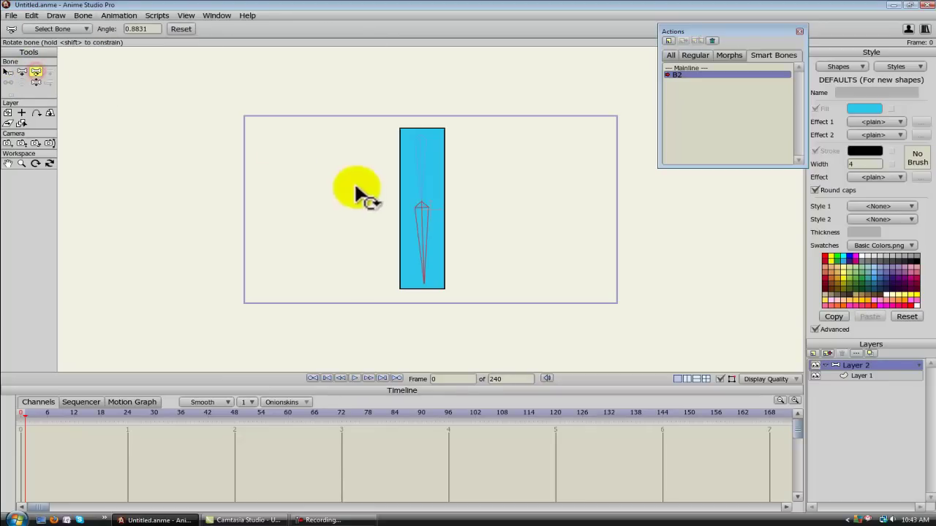
{"action": "left_click", "coordinate": [421, 234]}
{"action": "left_click_drag", "start_coordinate": [423, 235], "coordinate": [458, 205]}
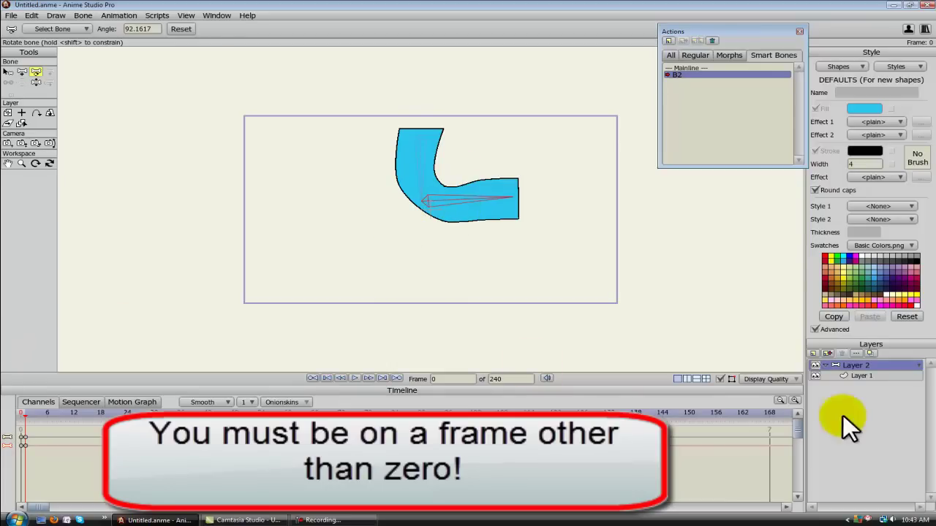
- On Layer 1, move the inner bend point into a cleaner corner
{"action": "left_click", "coordinate": [864, 376]}
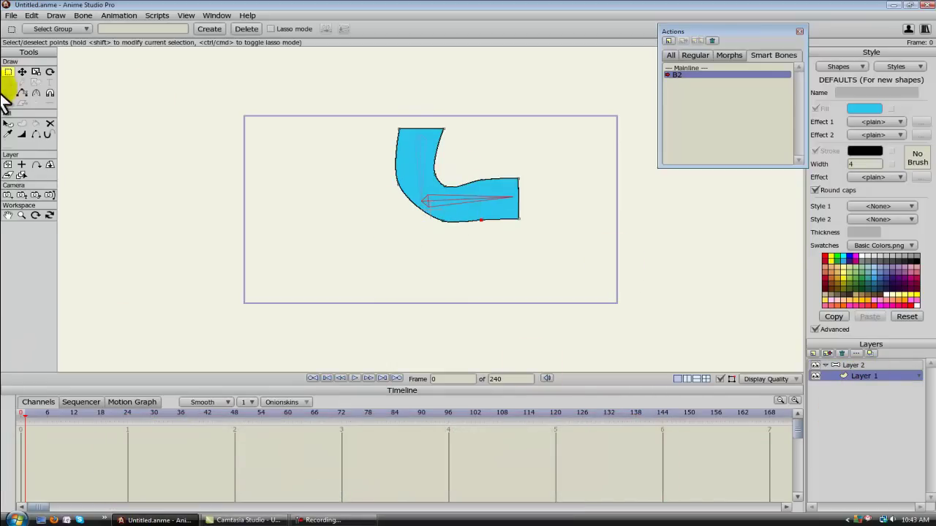
{"action": "left_click", "coordinate": [23, 72]}
{"action": "left_click", "coordinate": [448, 187]}
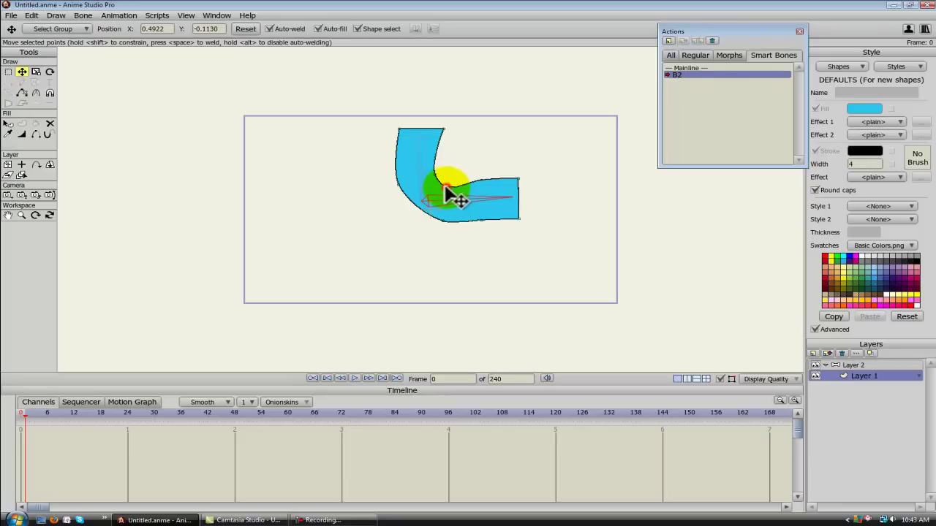
{"action": "mouse_move", "coordinate": [448, 192]}
{"action": "left_mouse_down"}
{"action": "mouse_move", "coordinate": [463, 188]}
{"action": "mouse_move", "coordinate": [439, 178]}
{"action": "mouse_move", "coordinate": [450, 180]}
{"action": "mouse_move", "coordinate": [432, 203]}
{"action": "mouse_move", "coordinate": [432, 222]}
{"action": "mouse_move", "coordinate": [418, 215]}
{"action": "left_mouse_up"}
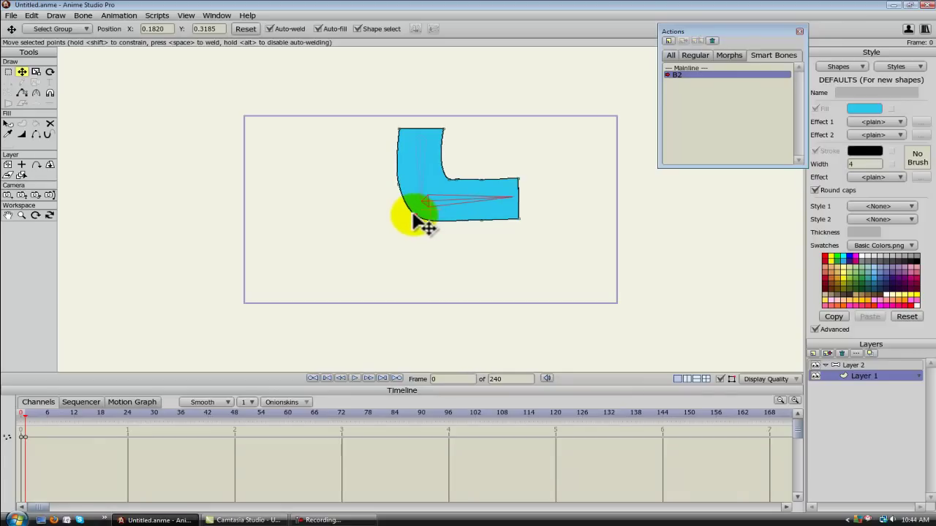
{"action": "left_click", "coordinate": [416, 215]}
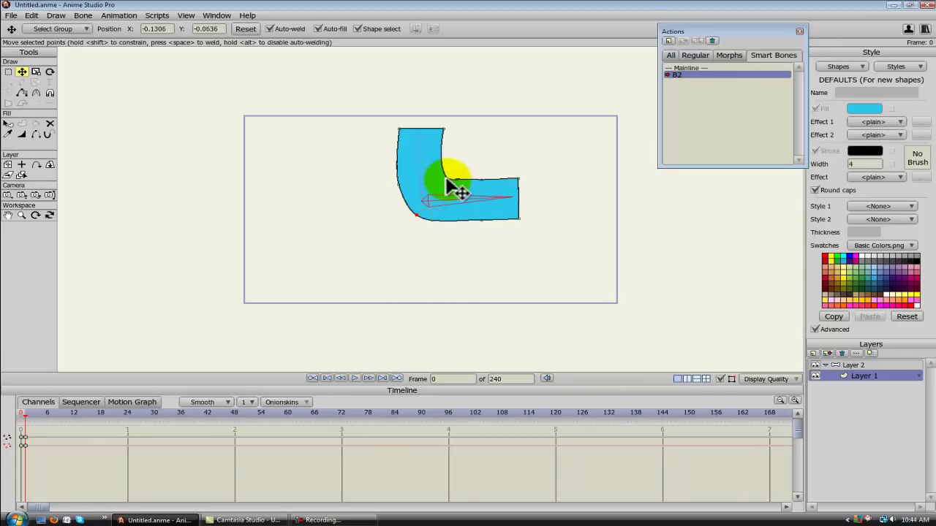
- Sharpen the inner corner's curvature and nudge that point slightly right
{"action": "left_click", "coordinate": [36, 92]}
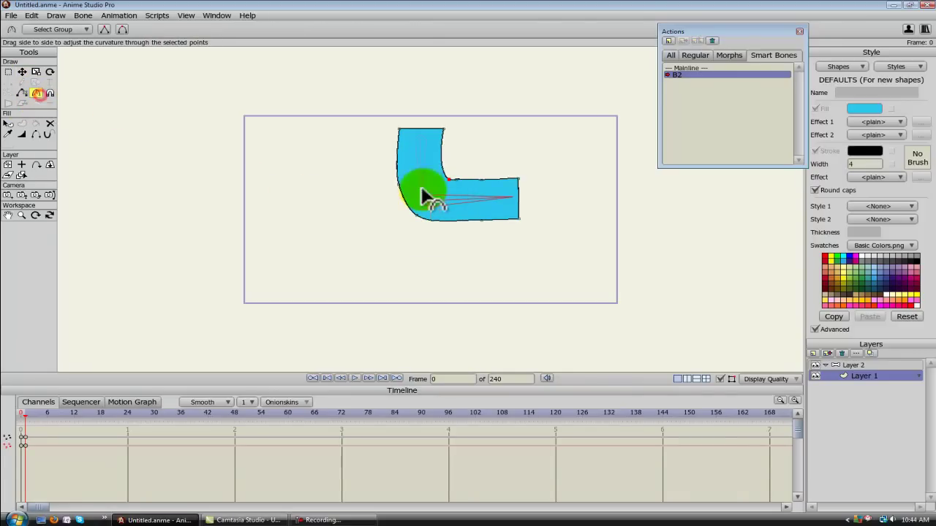
{"action": "left_click_drag", "start_coordinate": [441, 185], "coordinate": [397, 184]}
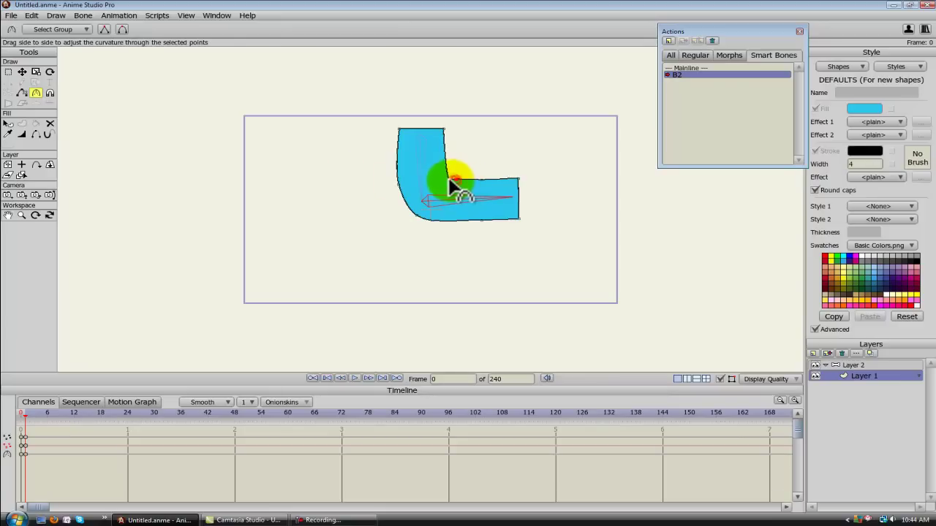
{"action": "left_click", "coordinate": [22, 72]}
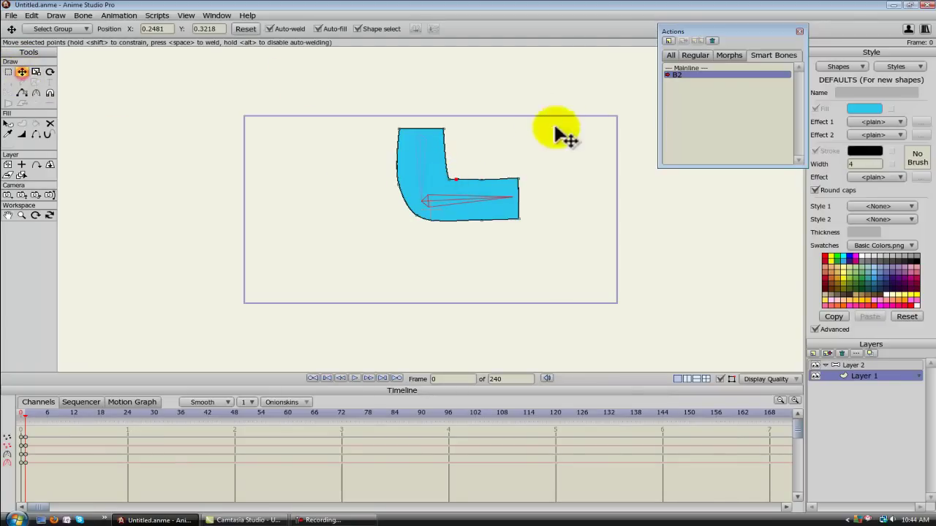
{"action": "left_click", "coordinate": [453, 180]}
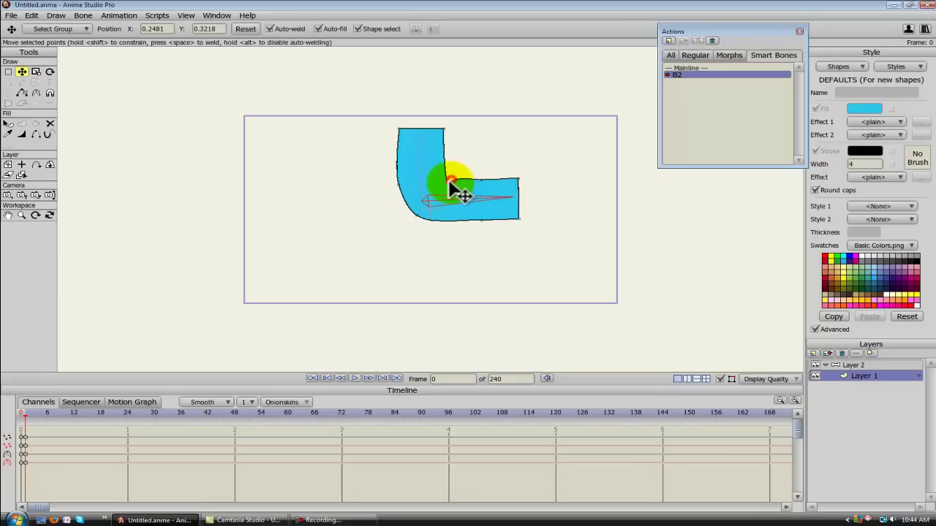
{"action": "left_click_drag", "start_coordinate": [450, 179], "coordinate": [459, 180]}
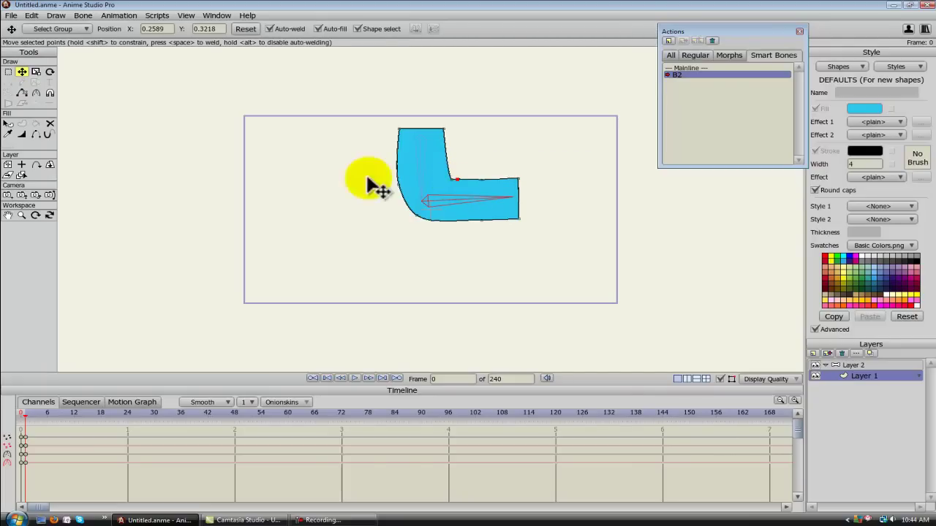
- Leave the B2 action and go to frame 18 on the Mainline
{"action": "left_click", "coordinate": [27, 416]}
{"action": "left_click", "coordinate": [329, 264]}
{"action": "left_click", "coordinate": [697, 81]}
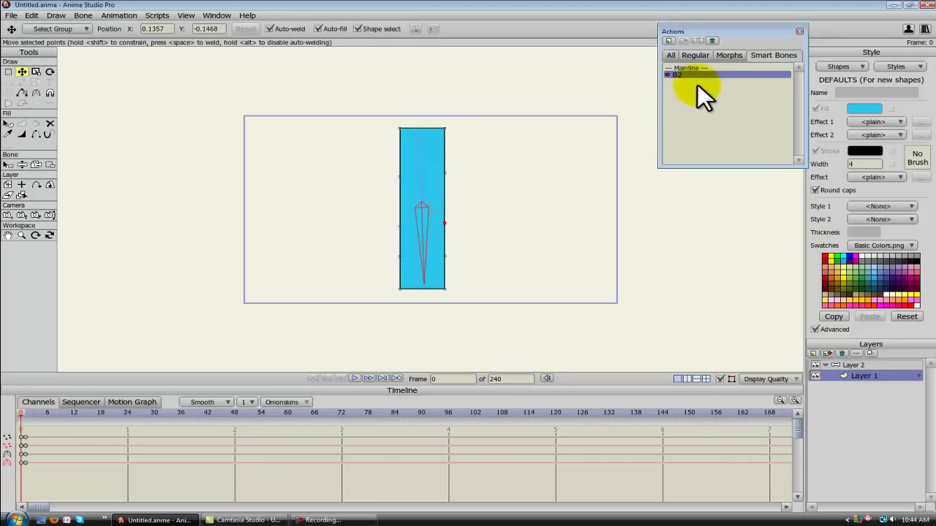
{"action": "left_click", "coordinate": [692, 67]}
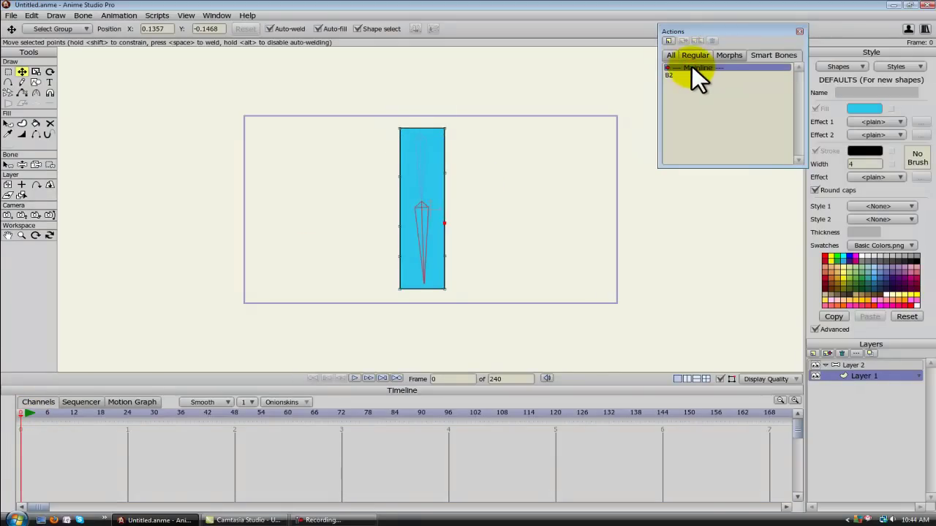
{"action": "left_click", "coordinate": [79, 414]}
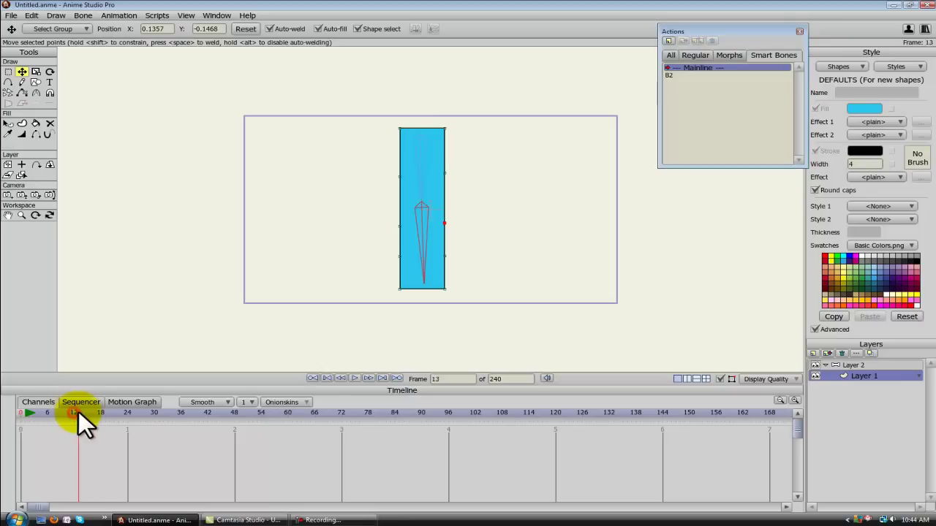
{"action": "left_click_drag", "start_coordinate": [81, 414], "coordinate": [102, 414]}
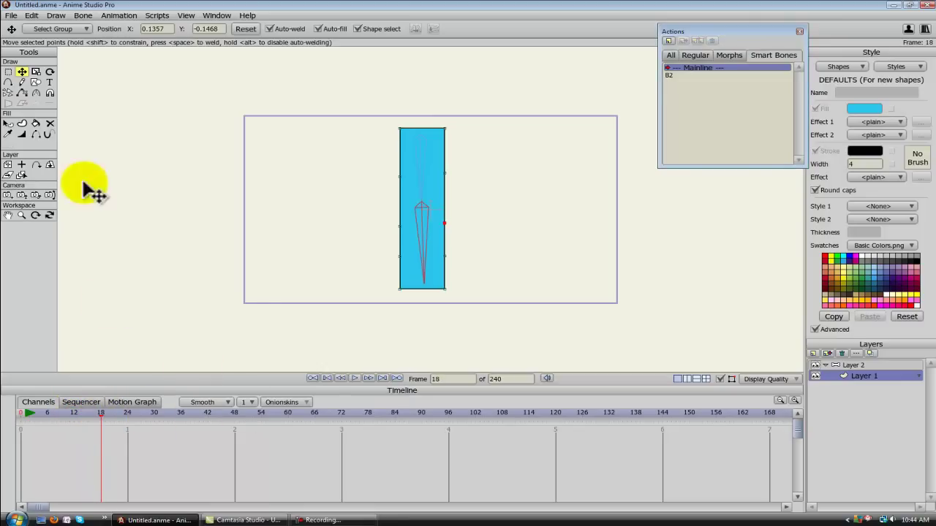
- Rotate bone B2 on Layer 2 to about 60 degrees to bend the arm
{"action": "left_click", "coordinate": [859, 364]}
{"action": "left_click", "coordinate": [51, 71]}
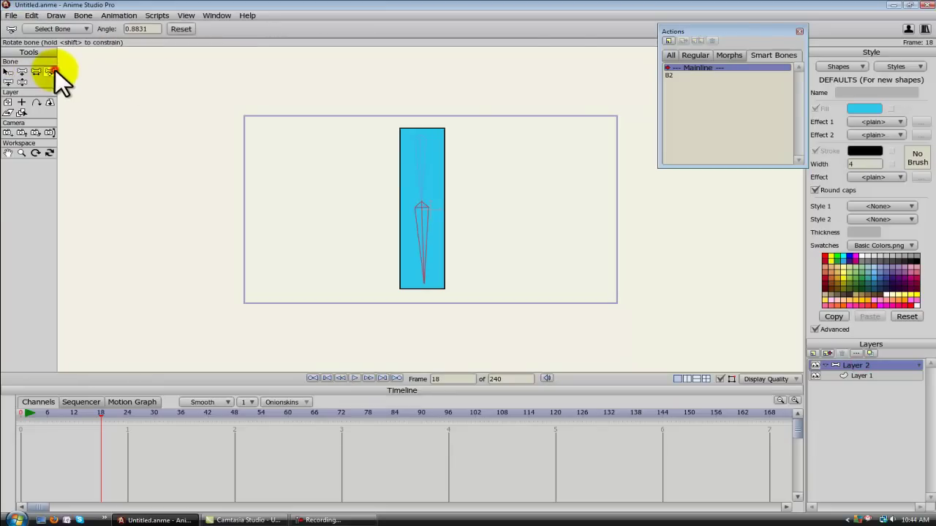
{"action": "left_click_drag", "start_coordinate": [425, 236], "coordinate": [453, 227]}
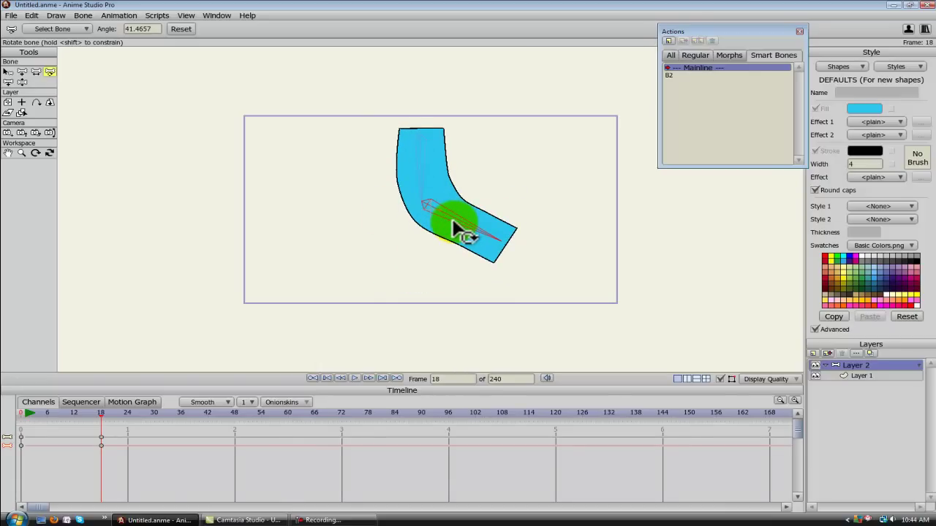
{"action": "left_click_drag", "start_coordinate": [453, 223], "coordinate": [456, 229]}
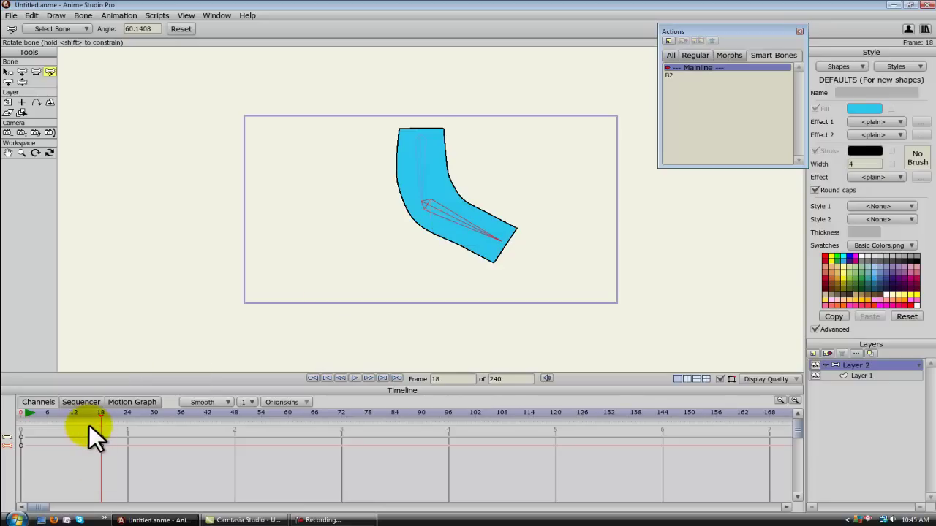
- Delete the test bend keyframe at frame 18 on the Mainline
{"action": "left_click", "coordinate": [106, 445]}
{"action": "key", "text": "Delete"}
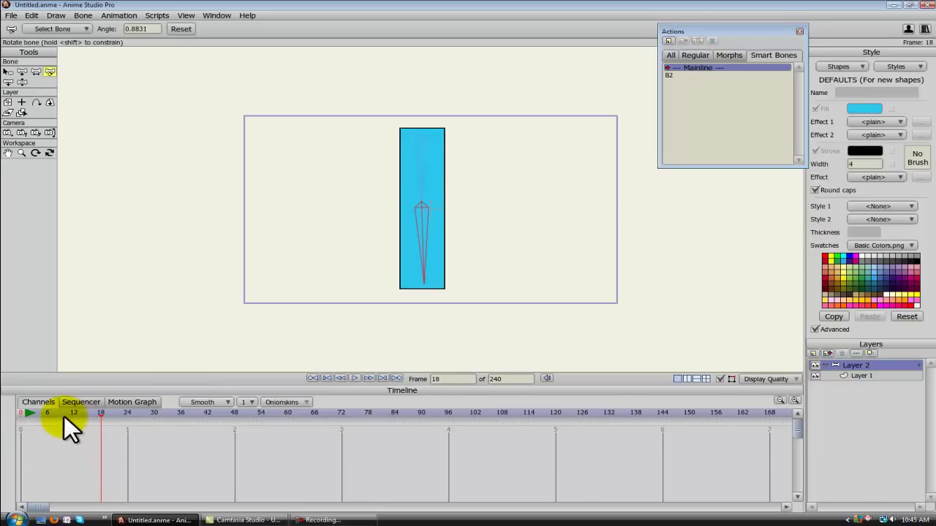
{"action": "left_click", "coordinate": [21, 413]}
- In action B2, rotate the bone horizontal at frame 1 and move that keyframe to frame 6
{"action": "left_click", "coordinate": [691, 76]}
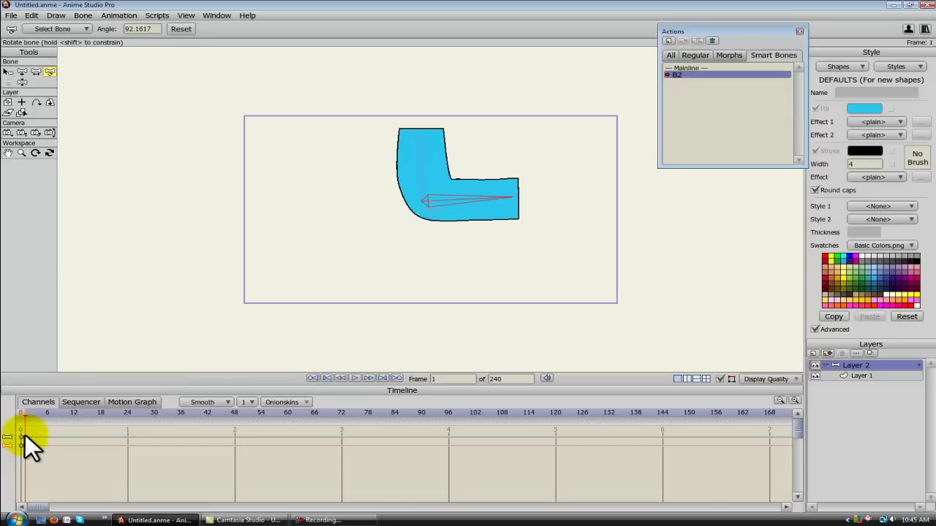
{"action": "left_click", "coordinate": [23, 414]}
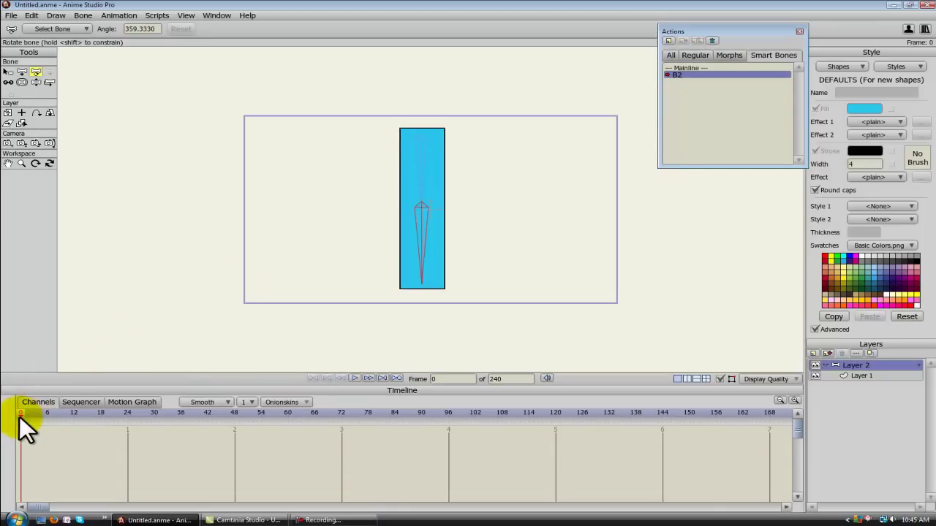
{"action": "left_click", "coordinate": [25, 415]}
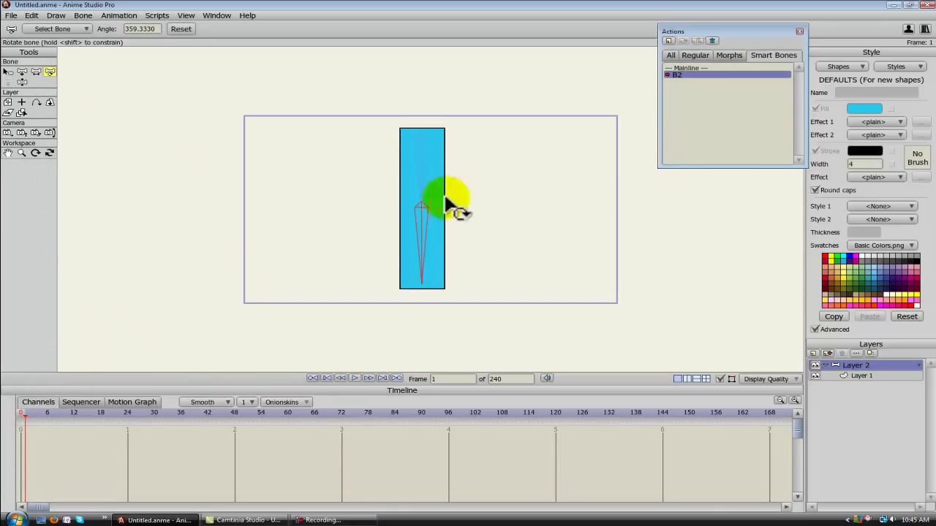
{"action": "left_click_drag", "start_coordinate": [424, 244], "coordinate": [480, 198]}
{"action": "left_click_drag", "start_coordinate": [27, 437], "coordinate": [49, 418]}
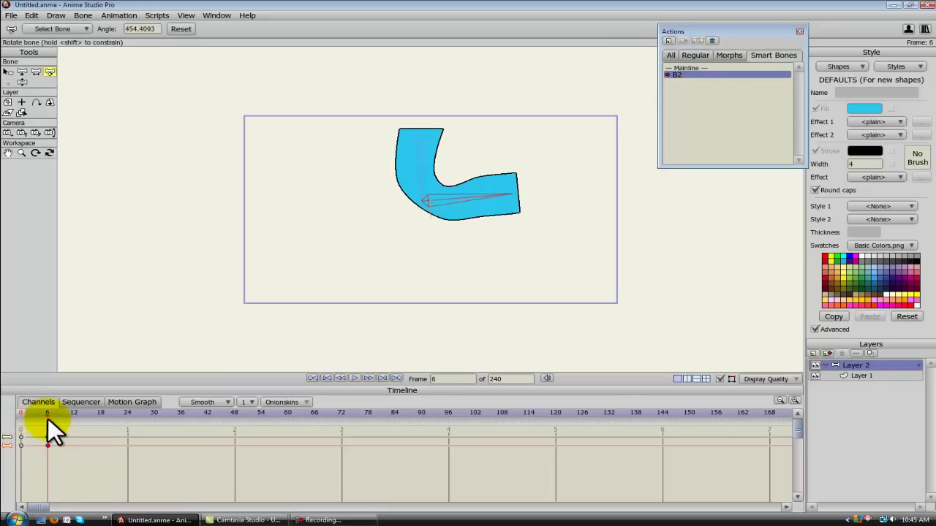
- On Layer 1, shift the inner bend point and select the lower-left elbow point
{"action": "left_click", "coordinate": [863, 375]}
{"action": "left_click", "coordinate": [22, 72]}
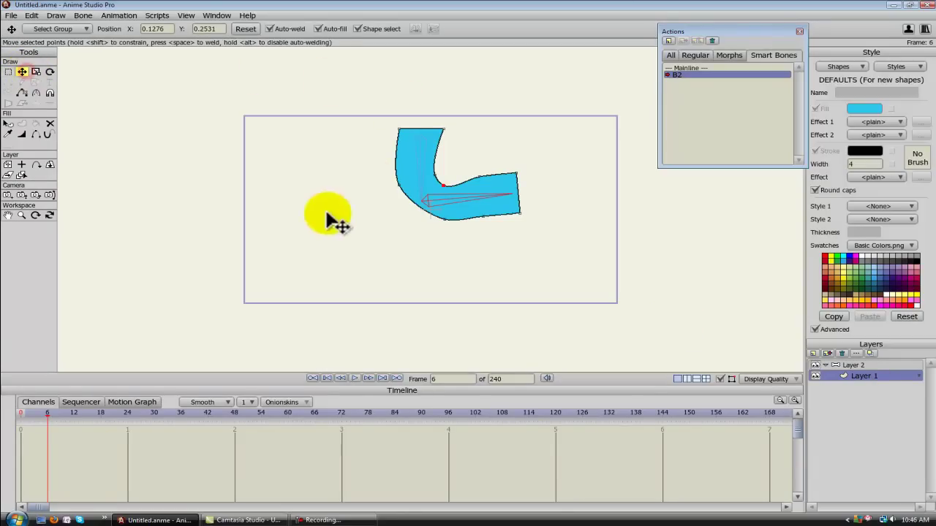
{"action": "left_click", "coordinate": [444, 182]}
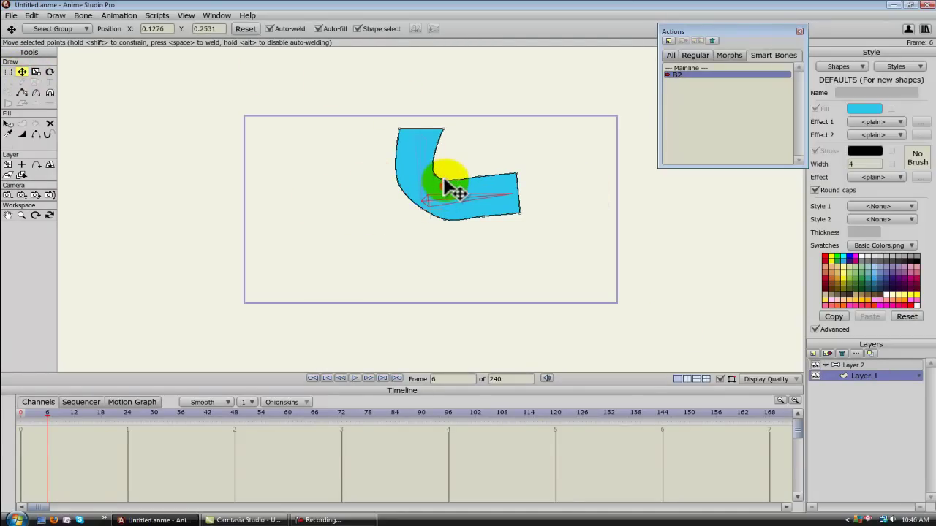
{"action": "left_click_drag", "start_coordinate": [445, 181], "coordinate": [416, 214]}
{"action": "left_click", "coordinate": [418, 215]}
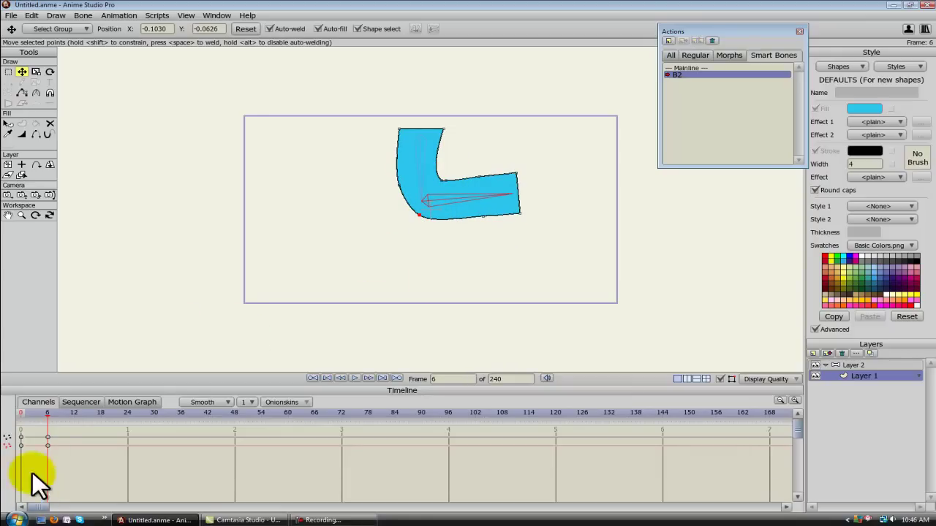
- Smooth the bend at frame 3 and nudge the outer bend point at frame 5
{"action": "mouse_move", "coordinate": [50, 414]}
{"action": "left_mouse_down"}
{"action": "mouse_move", "coordinate": [24, 414]}
{"action": "mouse_move", "coordinate": [45, 414]}
{"action": "mouse_move", "coordinate": [37, 414]}
{"action": "left_mouse_up"}
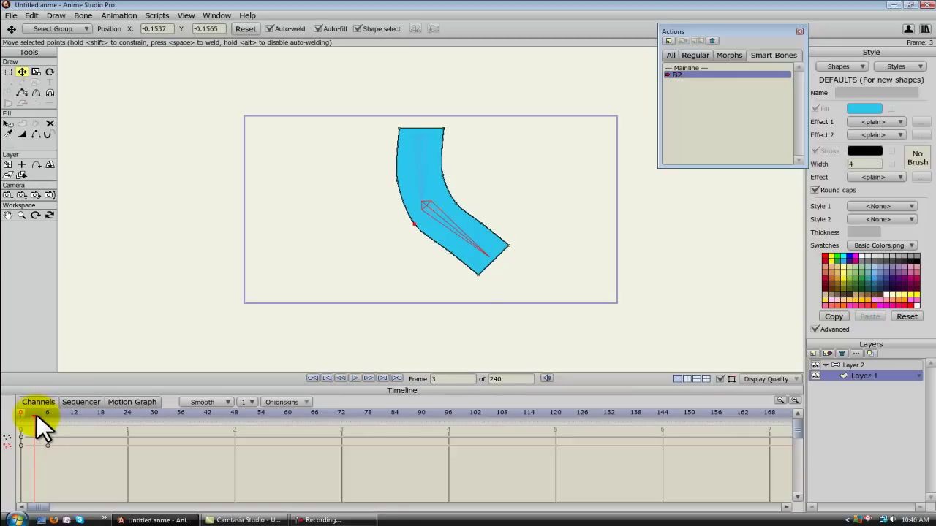
{"action": "left_click_drag", "start_coordinate": [36, 415], "coordinate": [36, 416]}
{"action": "left_click_drag", "start_coordinate": [403, 220], "coordinate": [398, 176]}
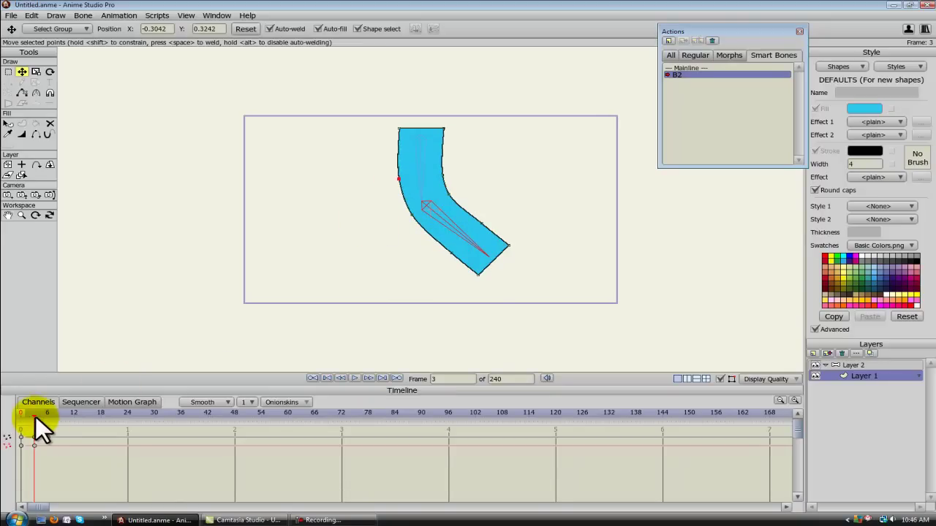
{"action": "left_click_drag", "start_coordinate": [37, 414], "coordinate": [42, 413]}
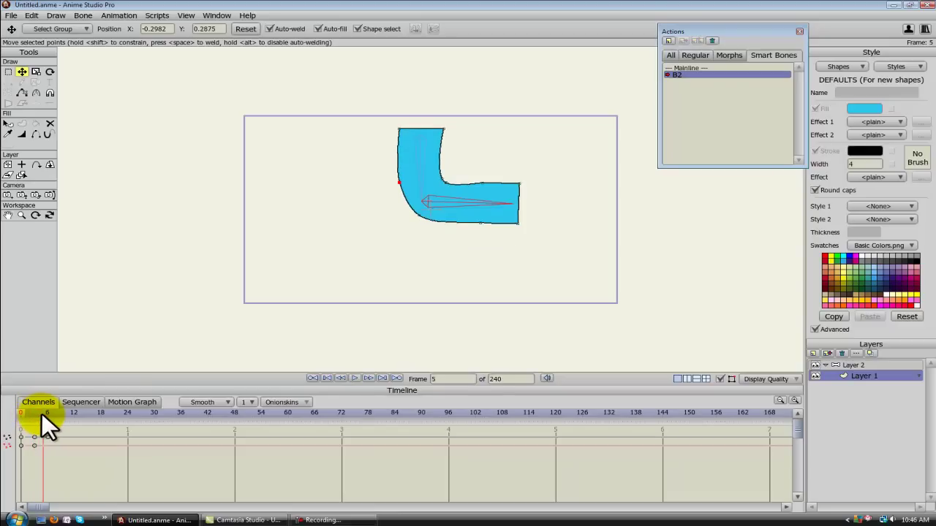
{"action": "left_click", "coordinate": [418, 216]}
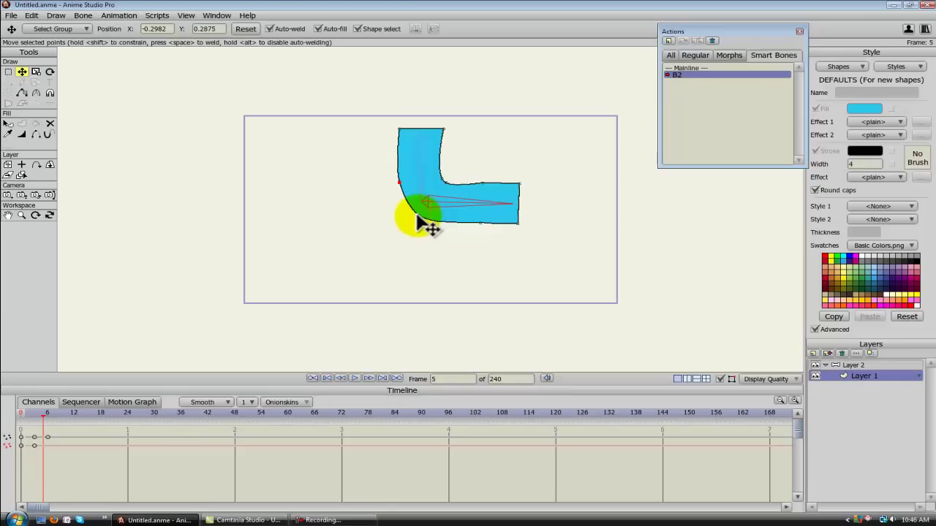
{"action": "left_click_drag", "start_coordinate": [418, 217], "coordinate": [414, 211]}
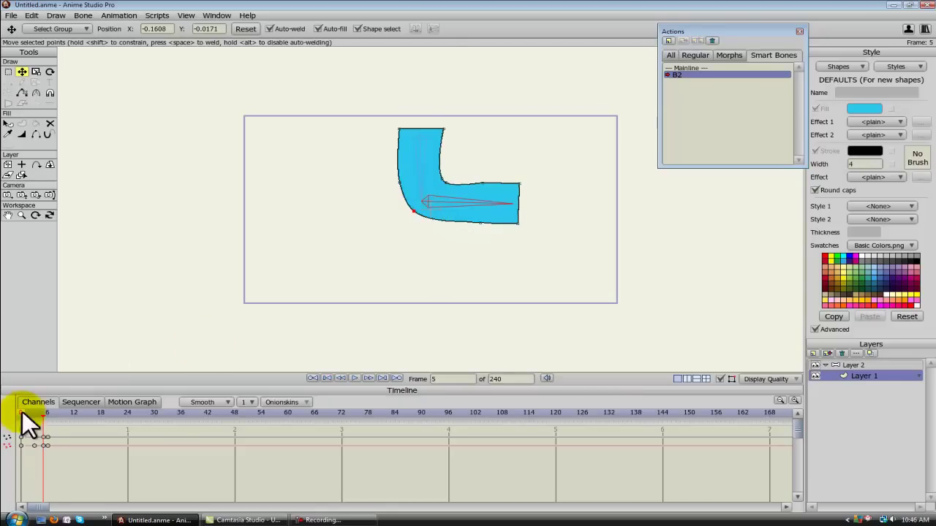
{"action": "left_click_drag", "start_coordinate": [43, 415], "coordinate": [20, 415]}
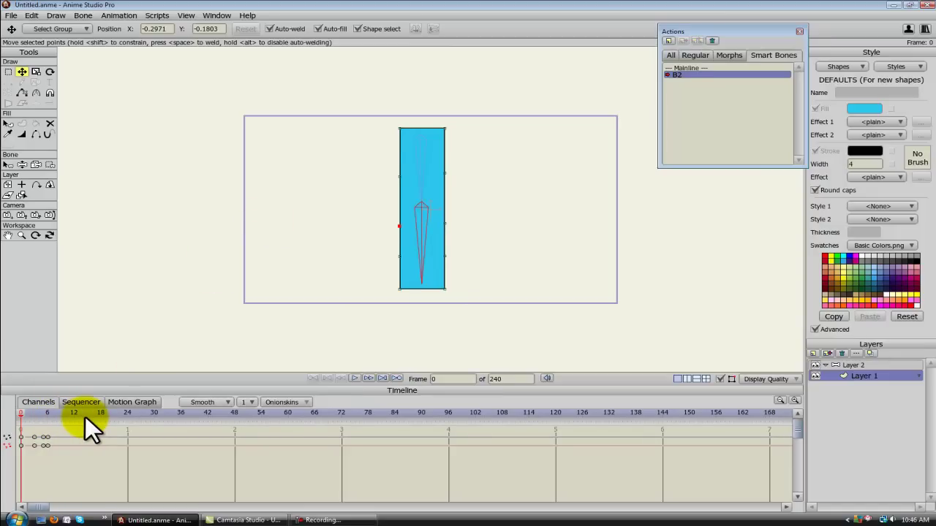
- At Mainline frame 11, rotate bone B2 the opposite way to about 238 degrees
{"action": "left_click", "coordinate": [693, 67]}
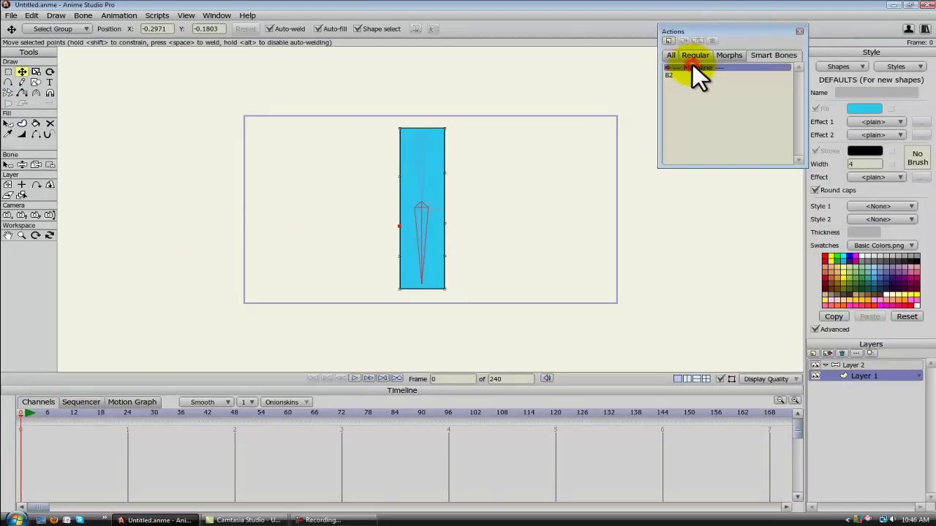
{"action": "left_click", "coordinate": [71, 412]}
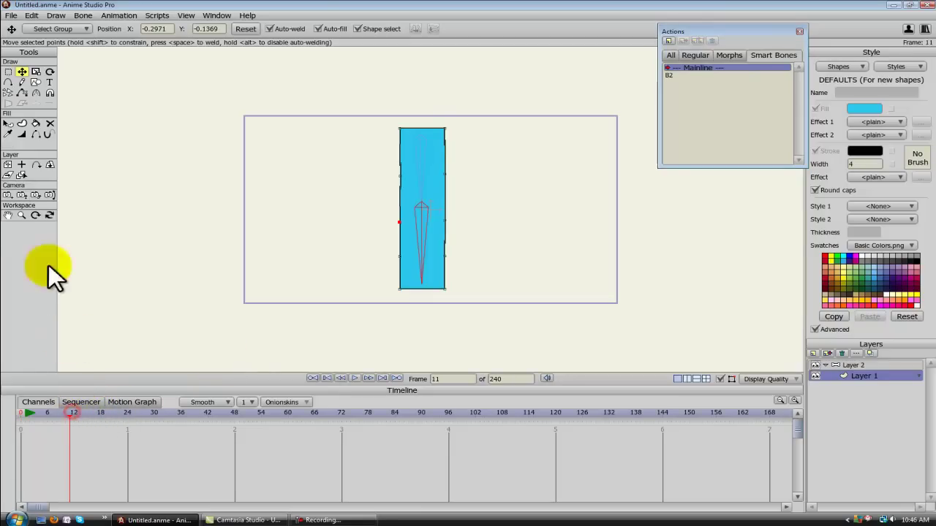
{"action": "left_click", "coordinate": [857, 365]}
{"action": "left_click", "coordinate": [54, 71]}
{"action": "left_click_drag", "start_coordinate": [422, 245], "coordinate": [363, 179]}
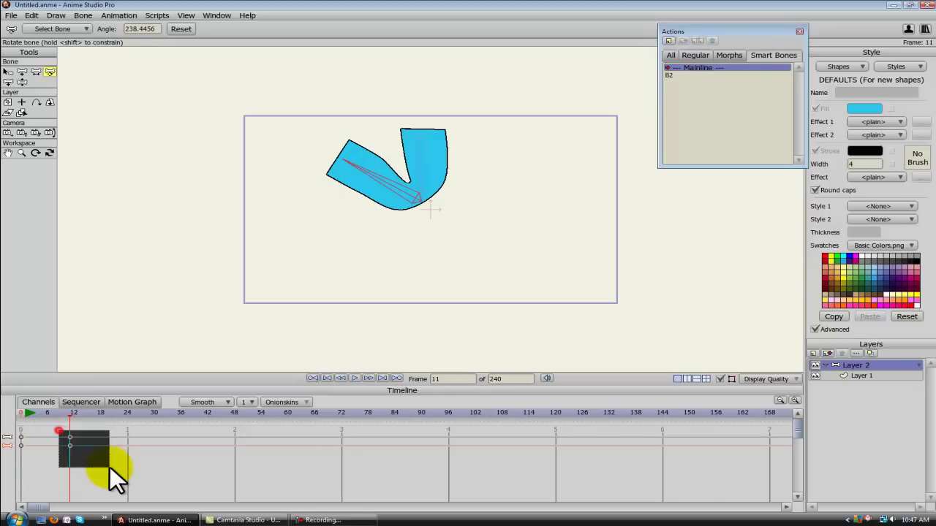
- Undo the bend, return to frame 0, and add a new action 'B2 2' after B2
{"action": "key", "text": "ctrl+z"}
{"action": "left_click_drag", "start_coordinate": [73, 414], "coordinate": [13, 409]}
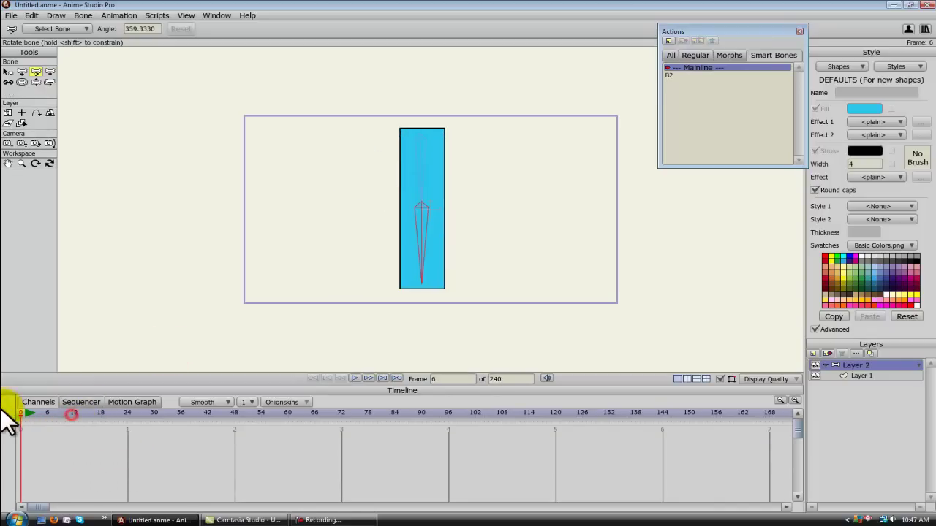
{"action": "left_click", "coordinate": [682, 75]}
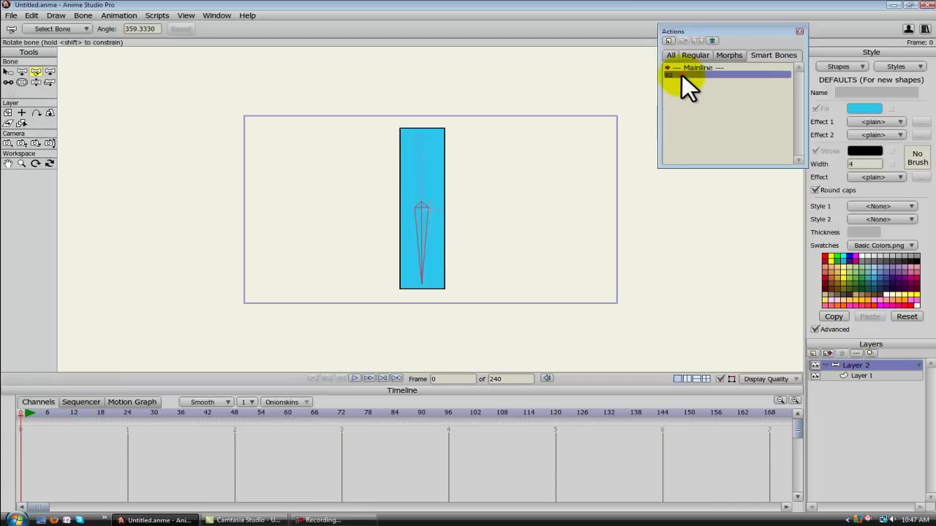
{"action": "left_click", "coordinate": [669, 40]}
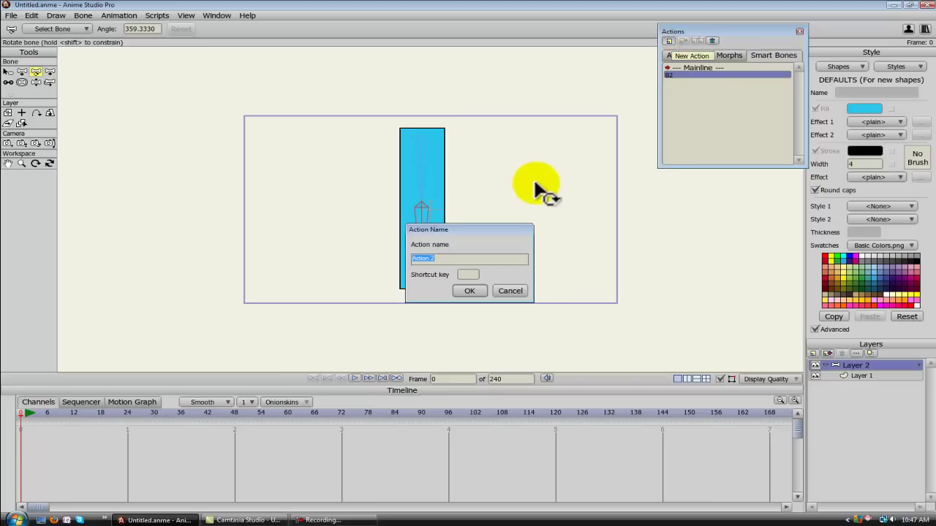
{"action": "type", "text": "B2 2"}
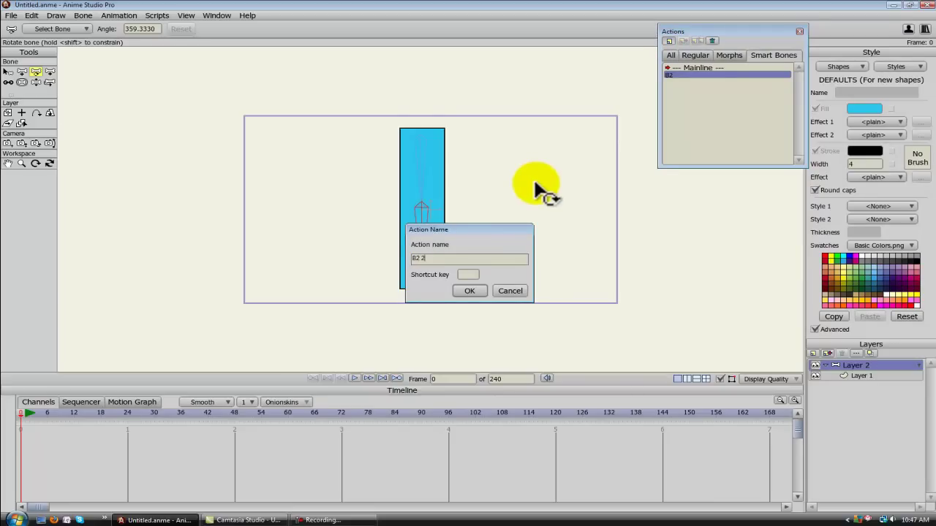
{"action": "left_click", "coordinate": [472, 292]}
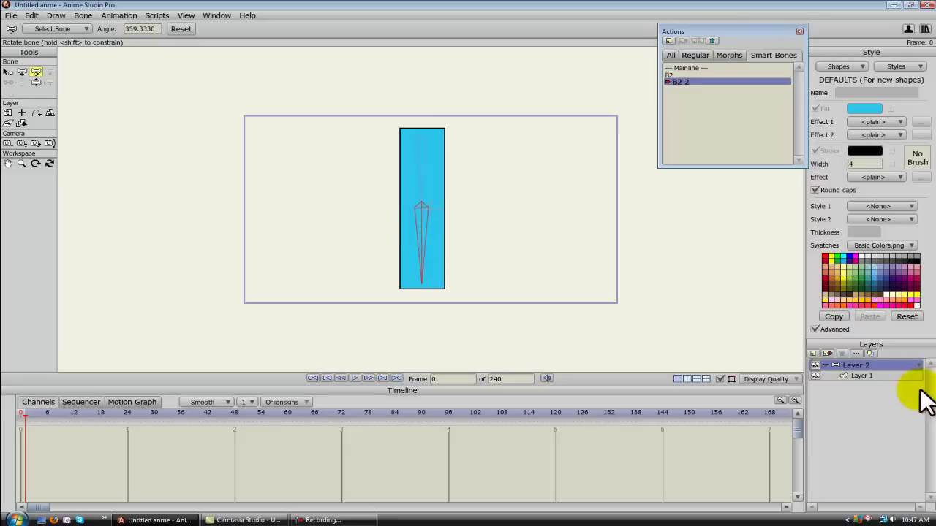
{"action": "left_click", "coordinate": [883, 378]}
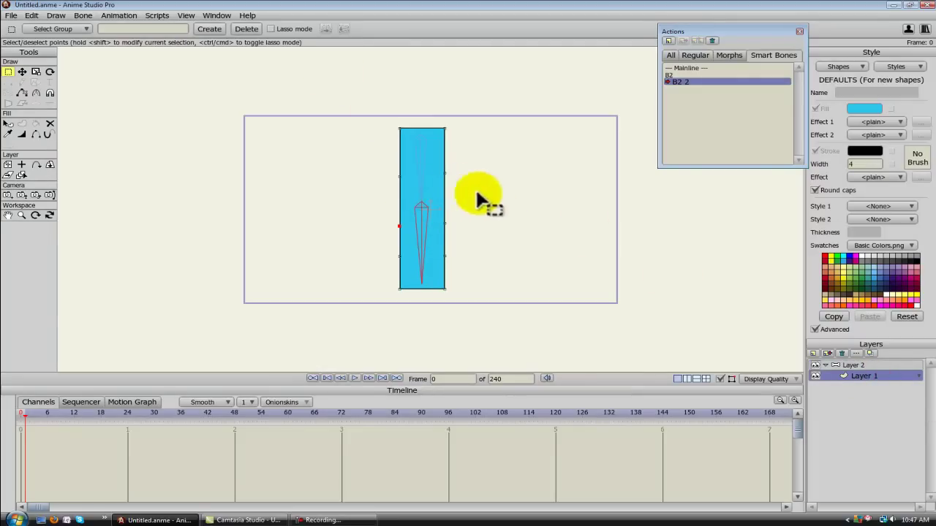
{"action": "left_click", "coordinate": [873, 364]}
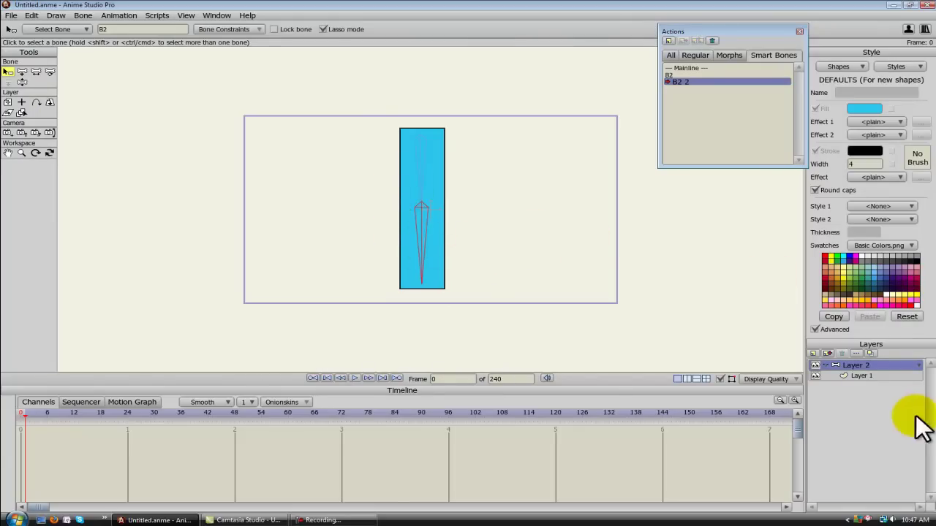
{"action": "left_click", "coordinate": [872, 377]}
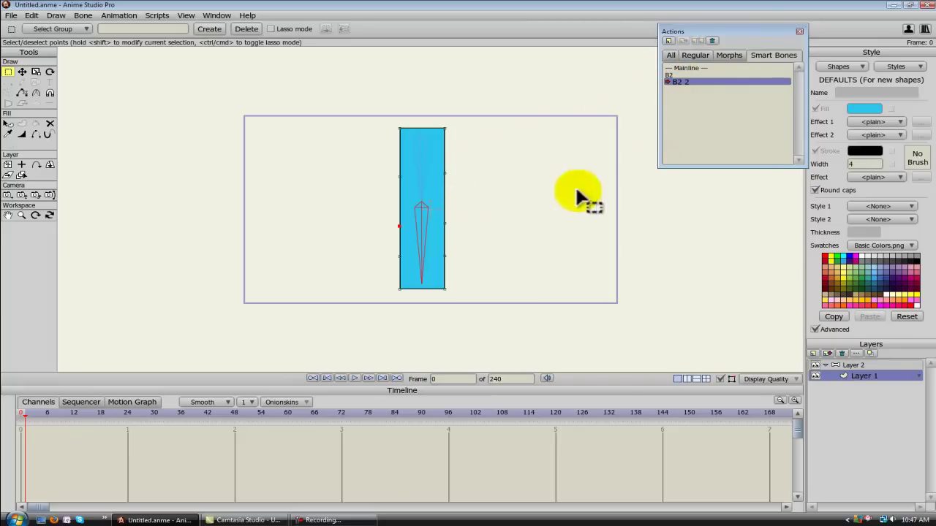
{"action": "left_click", "coordinate": [441, 185]}
{"action": "left_click", "coordinate": [424, 258]}
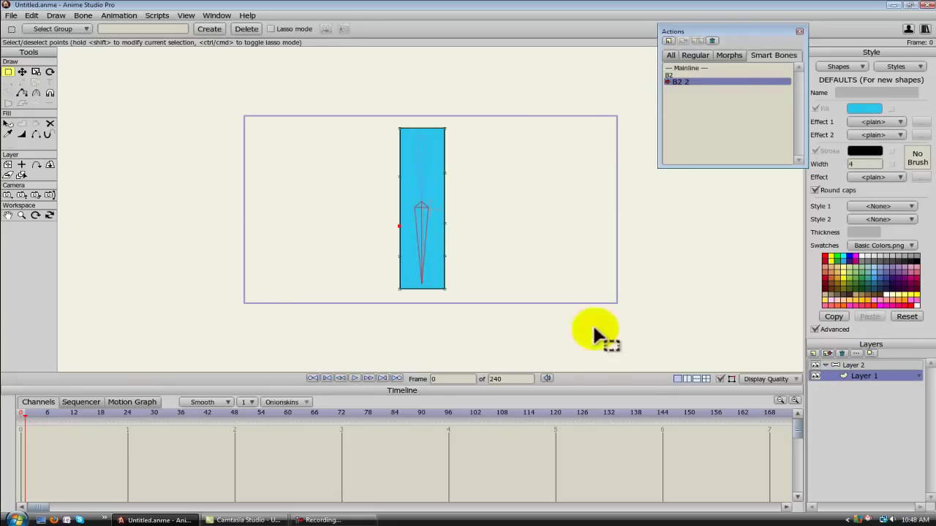
- On Layer 2, rotate the bone so the arm folds the other way into a hook
{"action": "left_click", "coordinate": [838, 364]}
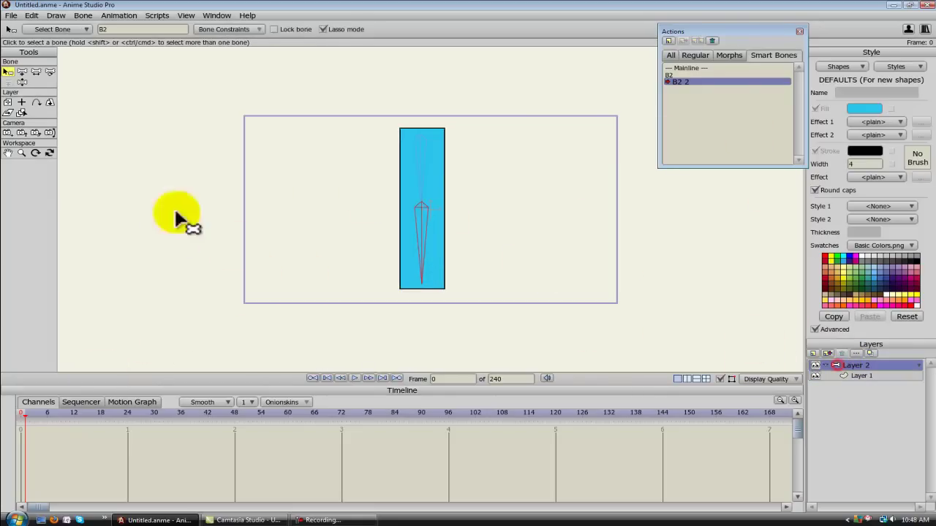
{"action": "left_click", "coordinate": [49, 72]}
{"action": "left_click_drag", "start_coordinate": [401, 233], "coordinate": [373, 163]}
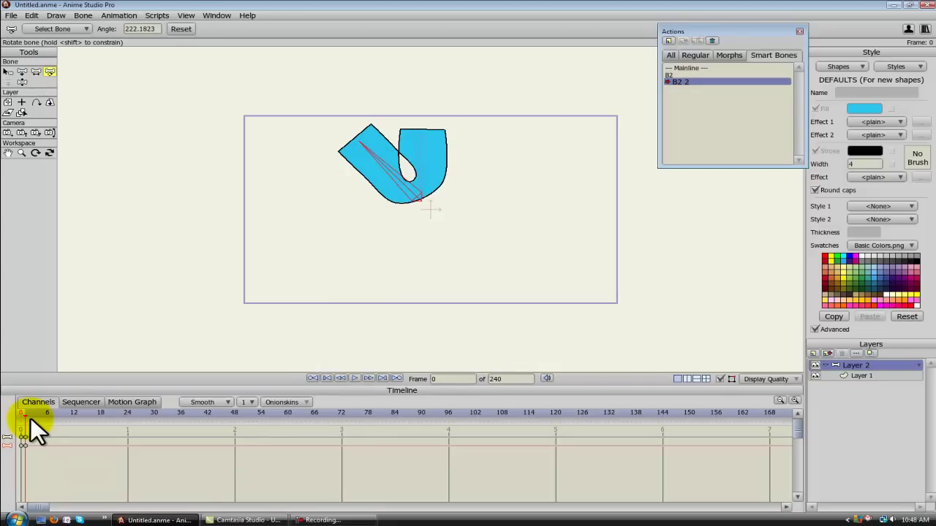
- On Layer 1, move the inner notch point and sharpen its curvature to correct the fold
{"action": "left_click", "coordinate": [870, 376]}
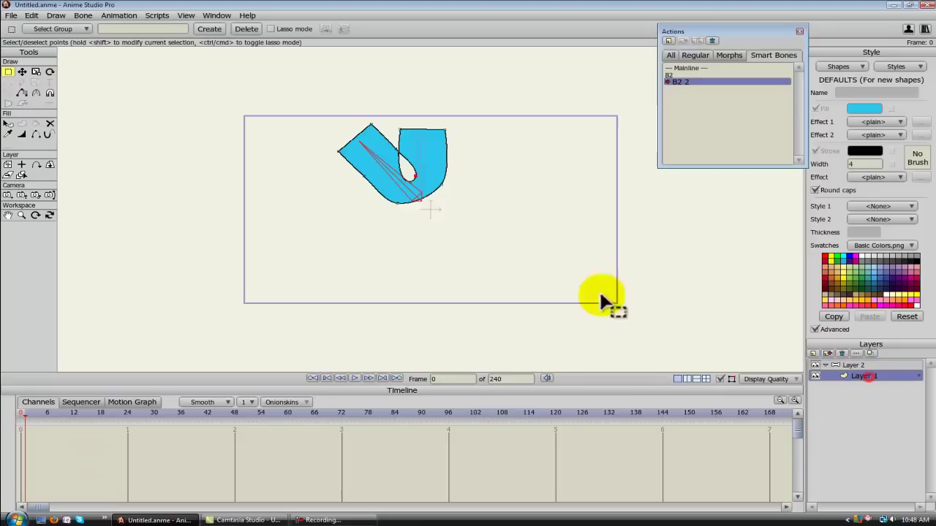
{"action": "left_click", "coordinate": [21, 73]}
{"action": "left_click_drag", "start_coordinate": [458, 185], "coordinate": [409, 167]}
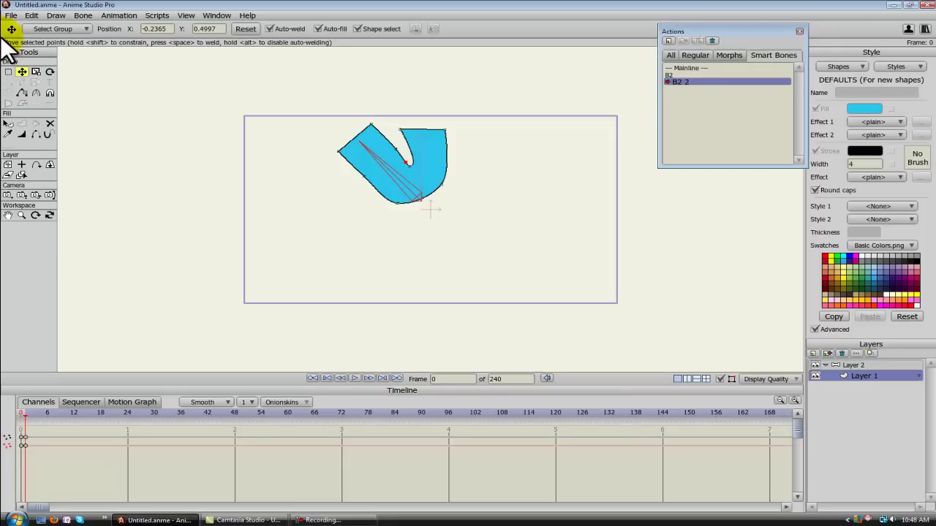
{"action": "left_click", "coordinate": [37, 93]}
{"action": "left_click_drag", "start_coordinate": [438, 139], "coordinate": [418, 173]}
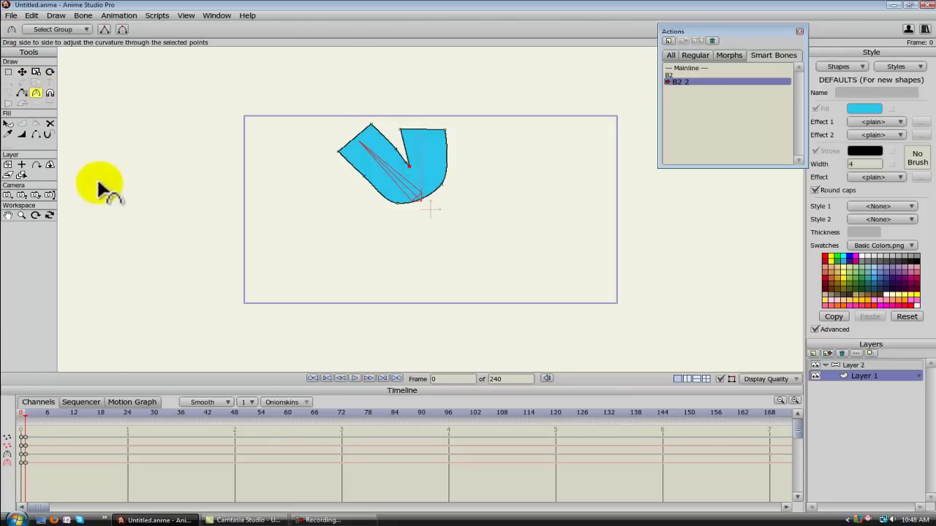
- On Mainline at frame 12, rotate bone B2 to 349.1605 degrees for a slight curve
{"action": "left_click", "coordinate": [694, 67]}
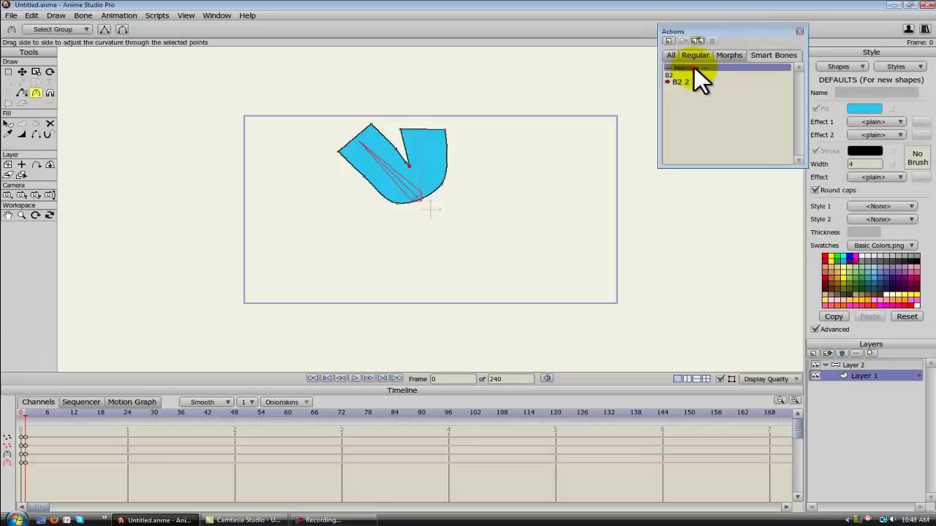
{"action": "left_click", "coordinate": [74, 413]}
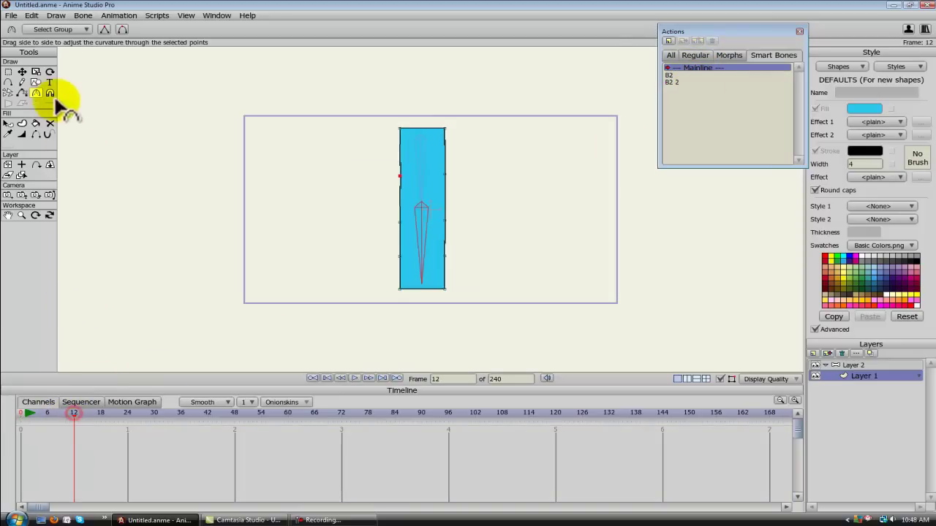
{"action": "left_click", "coordinate": [866, 365]}
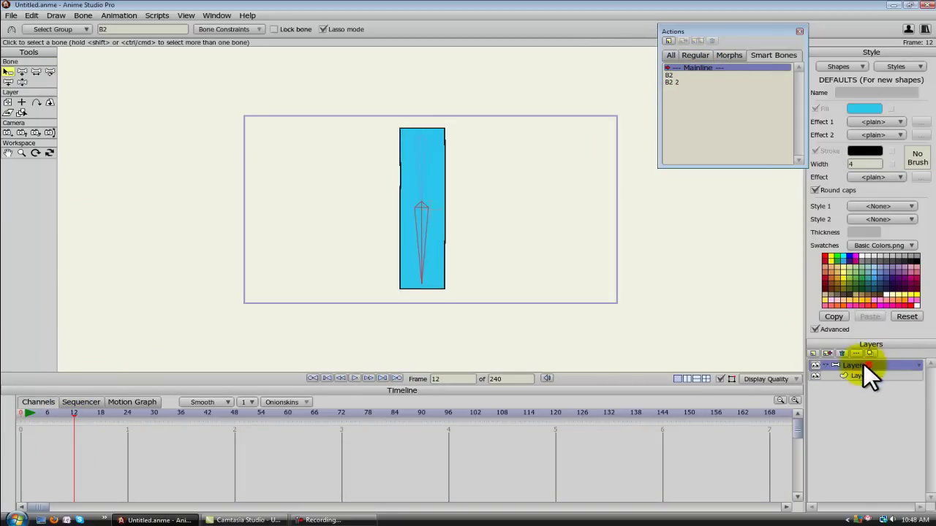
{"action": "left_click", "coordinate": [50, 72]}
{"action": "mouse_move", "coordinate": [428, 244]}
{"action": "left_mouse_down"}
{"action": "mouse_move", "coordinate": [368, 198]}
{"action": "mouse_move", "coordinate": [373, 165]}
{"action": "mouse_move", "coordinate": [423, 235]}
{"action": "mouse_move", "coordinate": [383, 203]}
{"action": "mouse_move", "coordinate": [372, 169]}
{"action": "mouse_move", "coordinate": [398, 234]}
{"action": "mouse_move", "coordinate": [434, 244]}
{"action": "mouse_move", "coordinate": [418, 238]}
{"action": "left_mouse_up"}
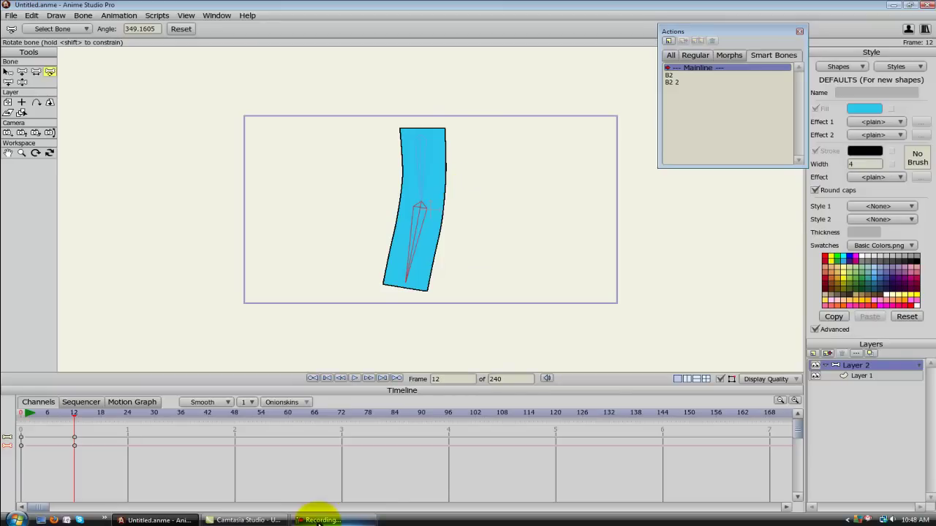
{"action": "left_click", "coordinate": [423, 201]}
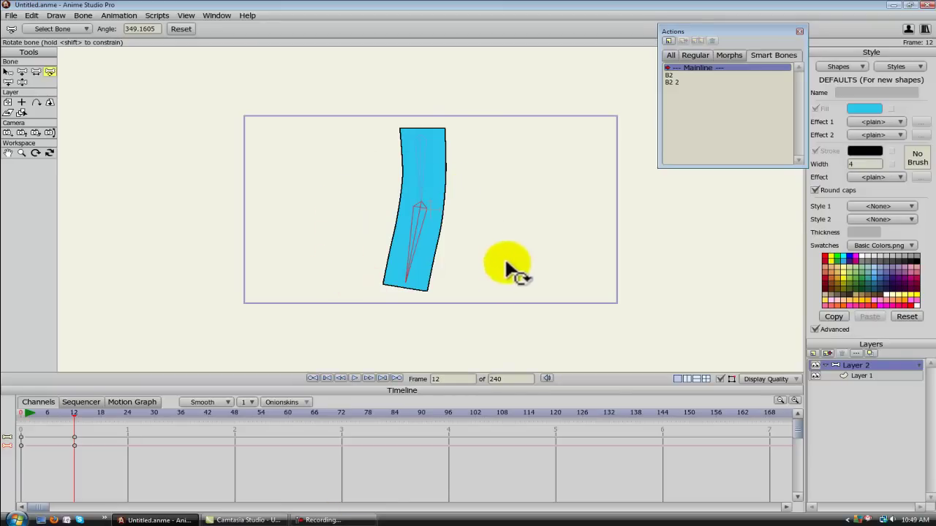